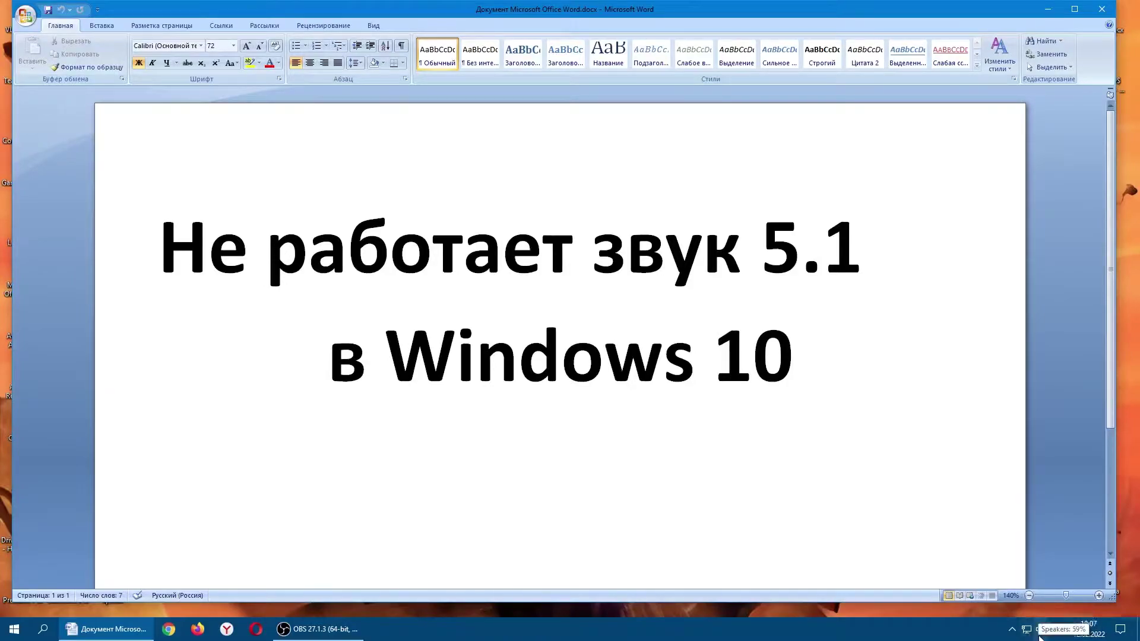
Step: Open the system's playback devices and start the speaker configuration for the Realtek Speakers device
{"action": "left_click", "coordinate": [1039, 629]}
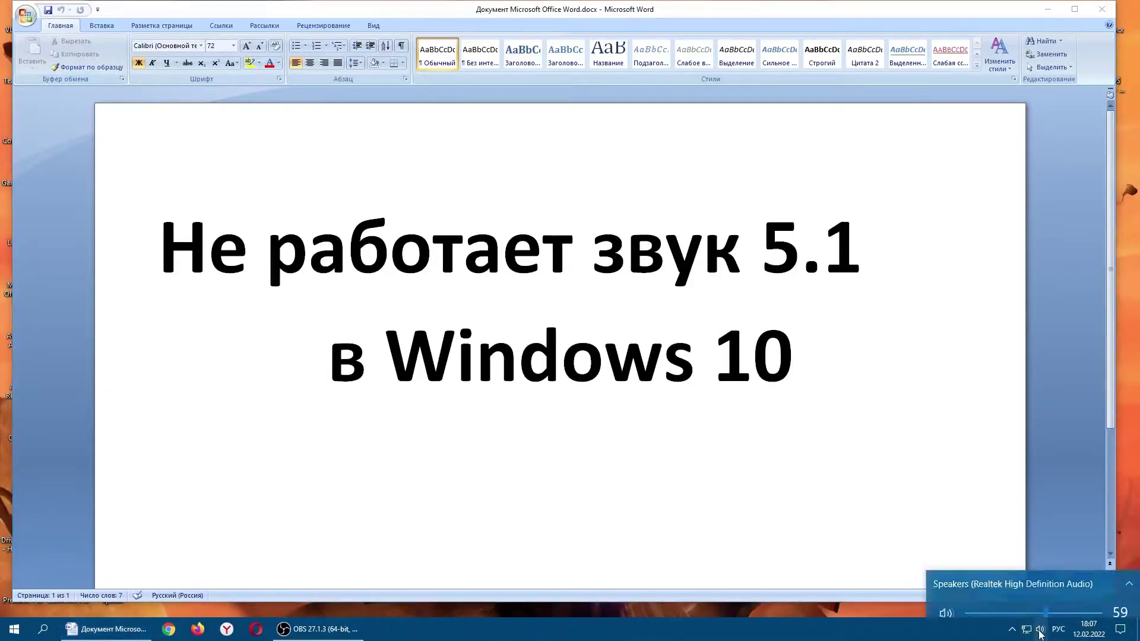
{"action": "left_click", "coordinate": [885, 609]}
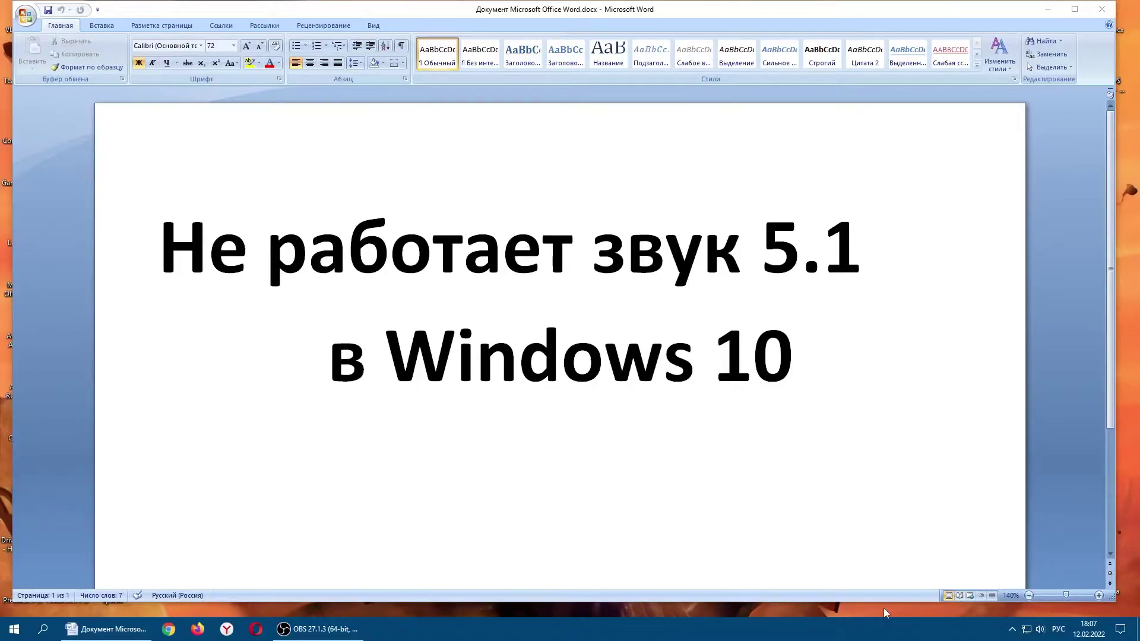
{"action": "right_click", "coordinate": [1039, 630]}
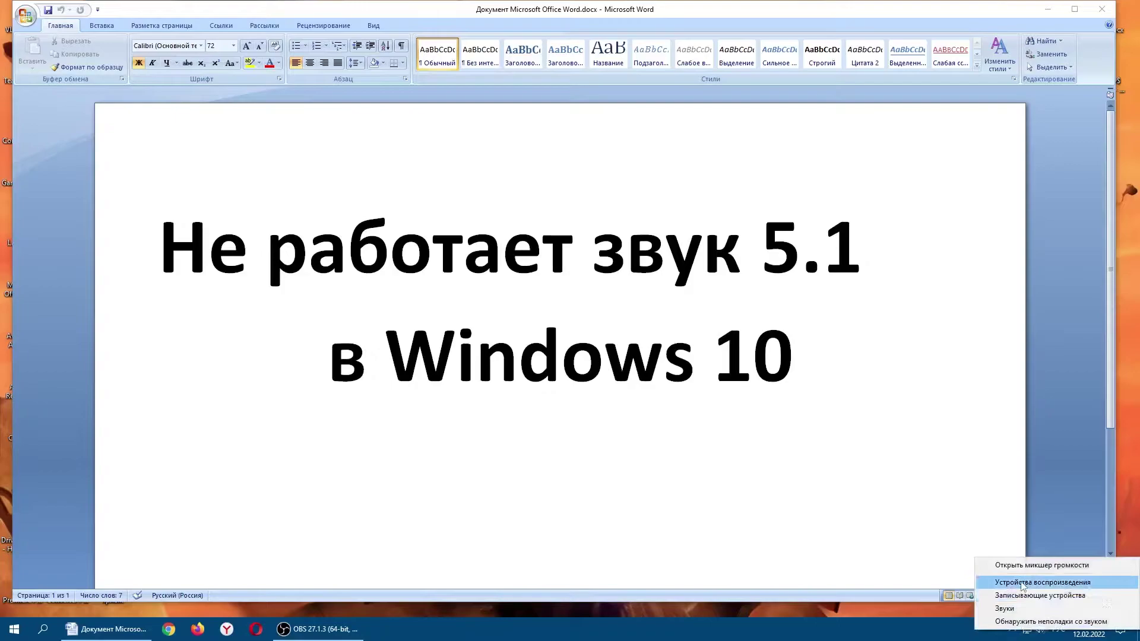
{"action": "left_click", "coordinate": [1023, 584]}
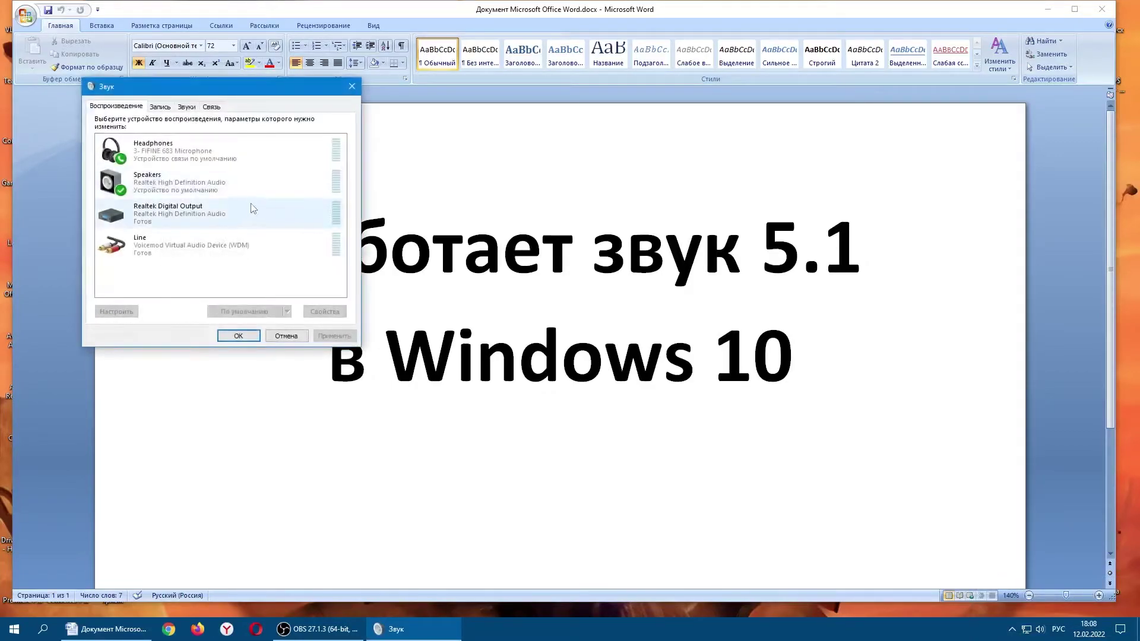
{"action": "right_click", "coordinate": [176, 191]}
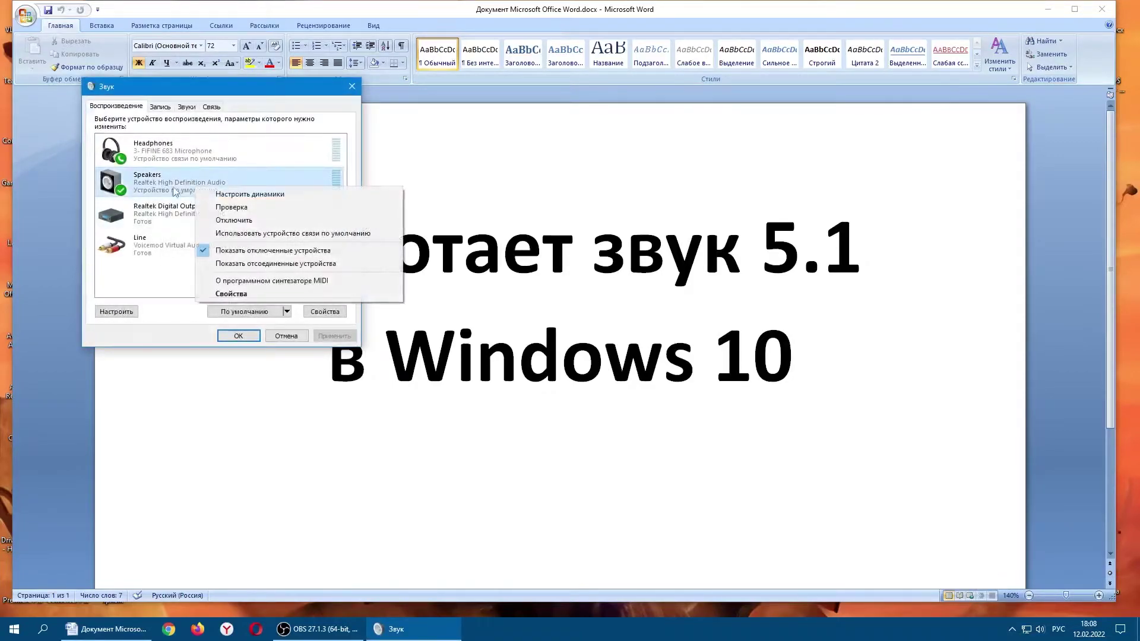
{"action": "left_click", "coordinate": [257, 201]}
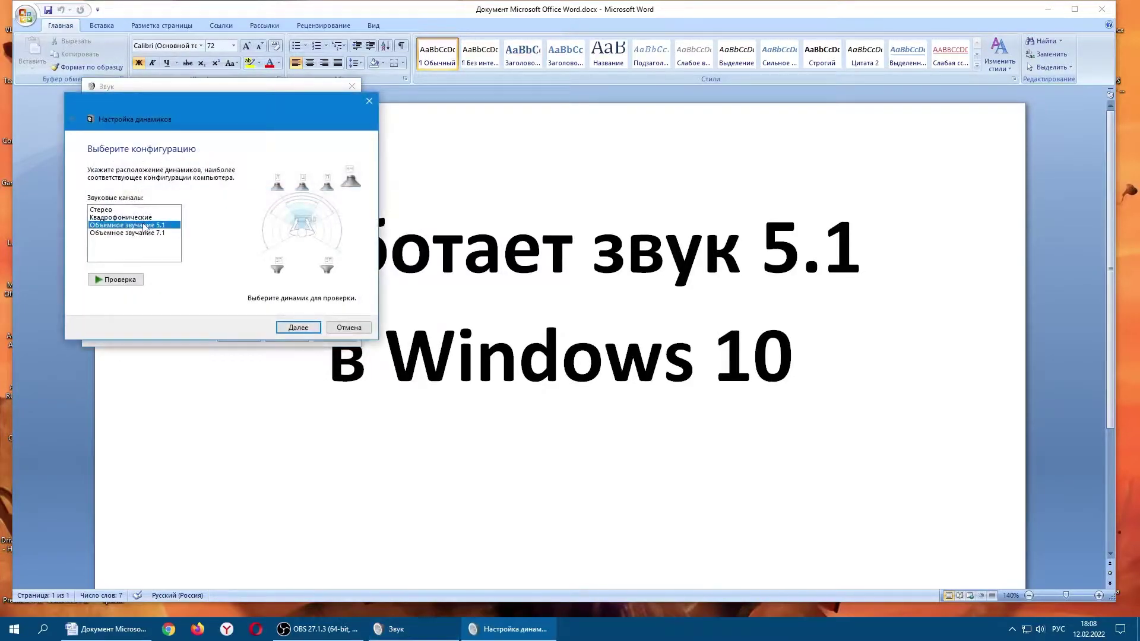
Step: Test the front left, front right and rear right speakers in the 5.1 surround layout, lowering the system volume to 38
{"action": "left_click", "coordinate": [278, 185]}
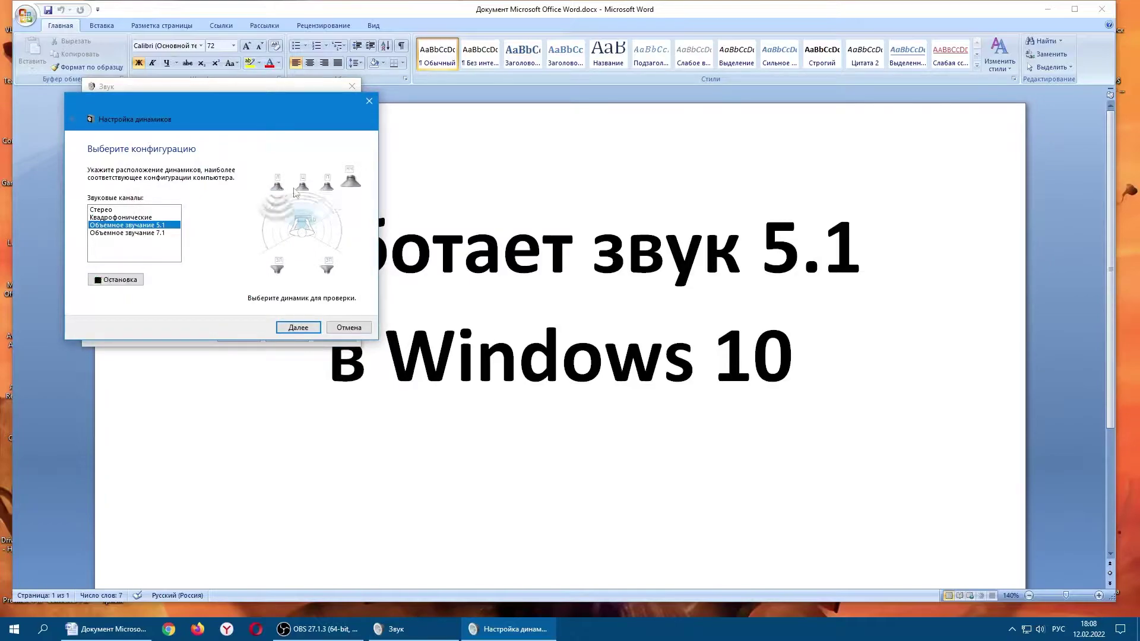
{"action": "left_click", "coordinate": [326, 190]}
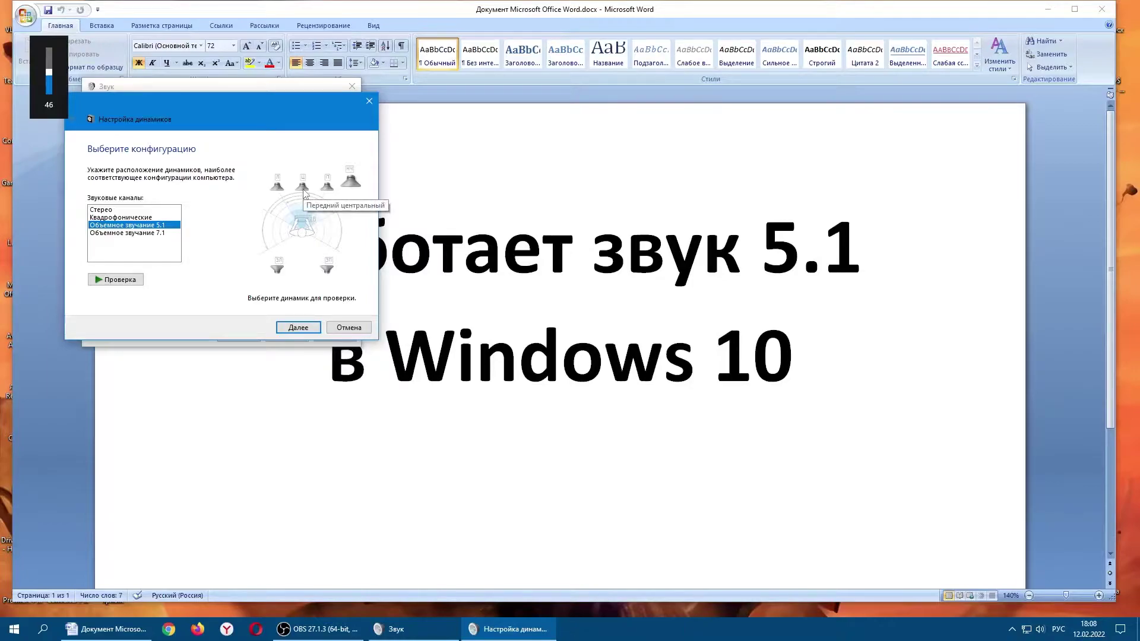
{"action": "left_click", "coordinate": [328, 270]}
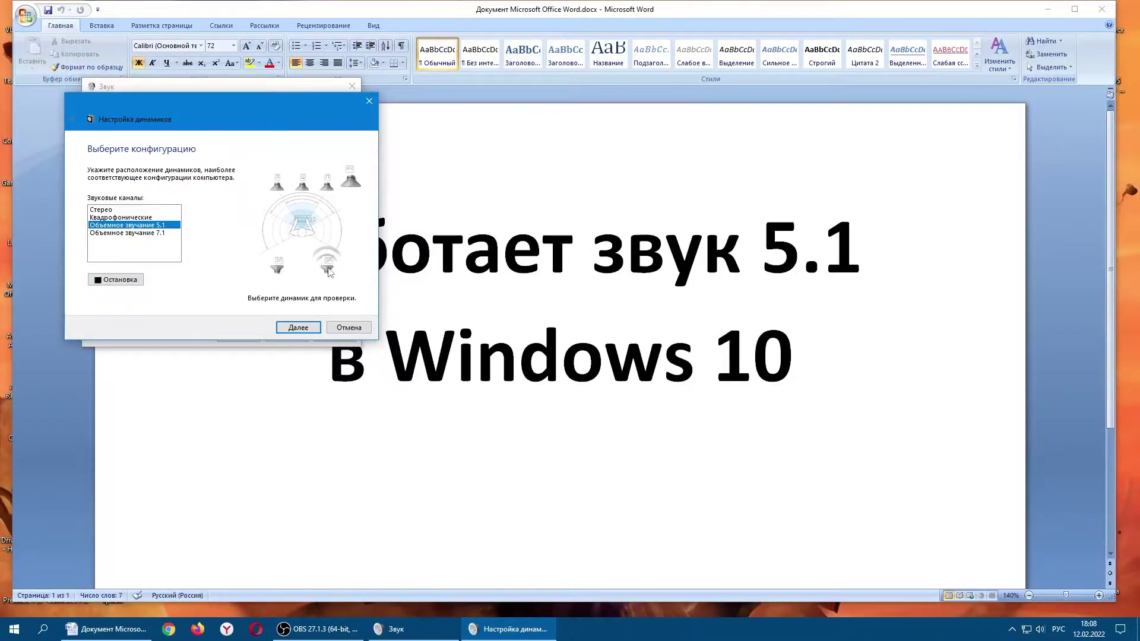
{"action": "key", "text": "XF86AudioLowerVolume"}
{"action": "key", "text": "XF86AudioLowerVolume"}
{"action": "key", "text": "XF86AudioLowerVolume"}
{"action": "key", "text": "XF86AudioLowerVolume"}
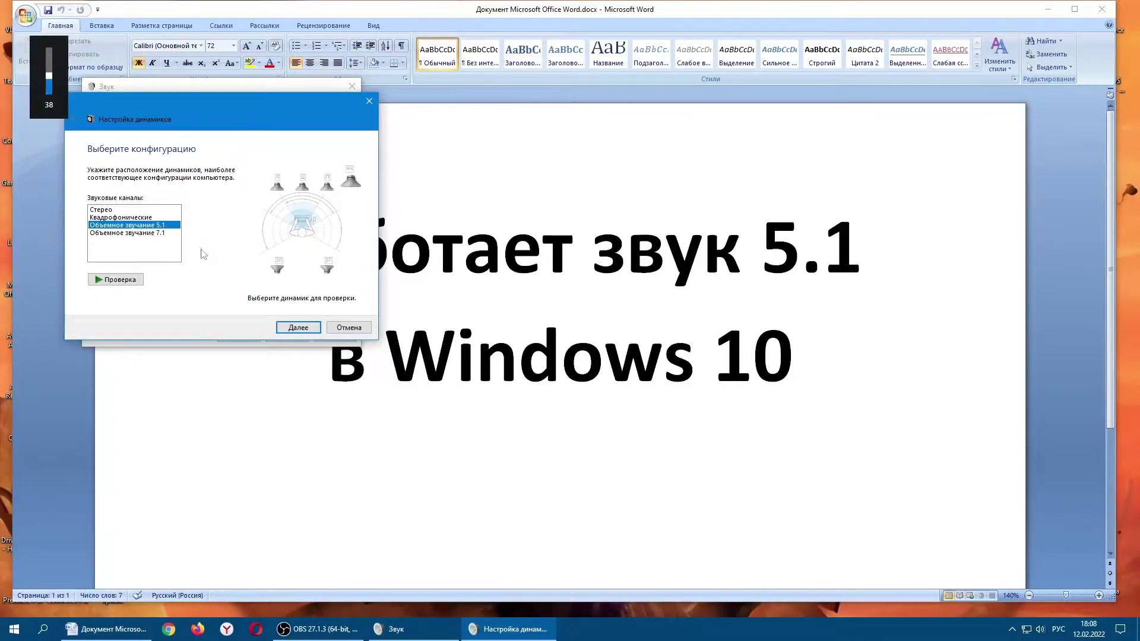
Step: Complete the 5.1 surround setup with the centre, subwoofer and rear pair included and the front and surround speakers as full-range
{"action": "left_click", "coordinate": [289, 332]}
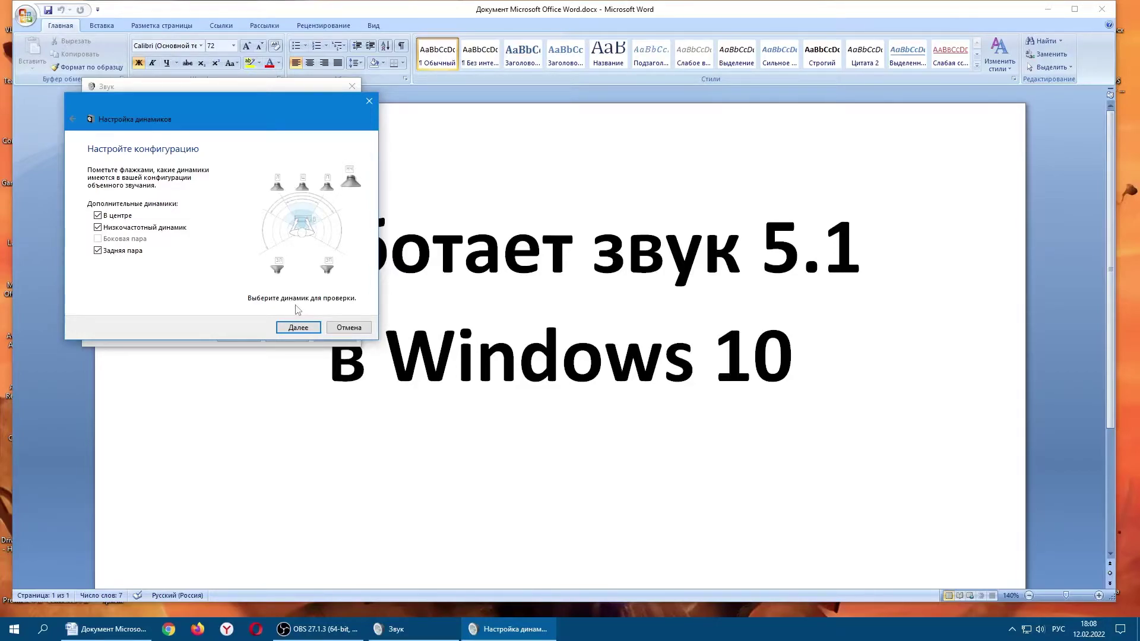
{"action": "left_click", "coordinate": [297, 328]}
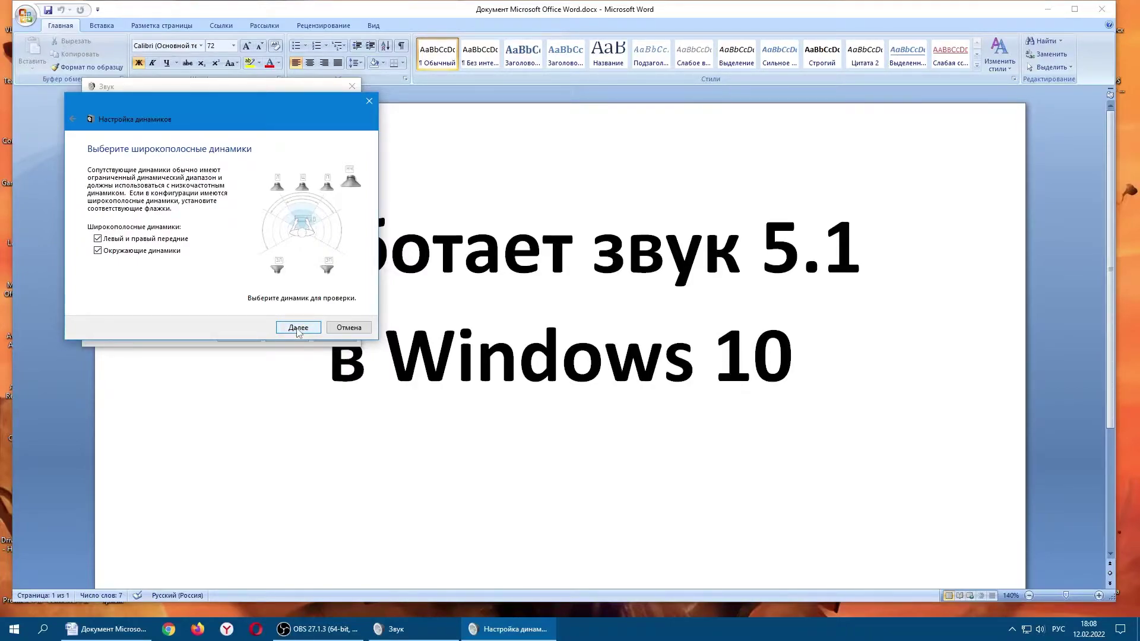
{"action": "left_click", "coordinate": [297, 328]}
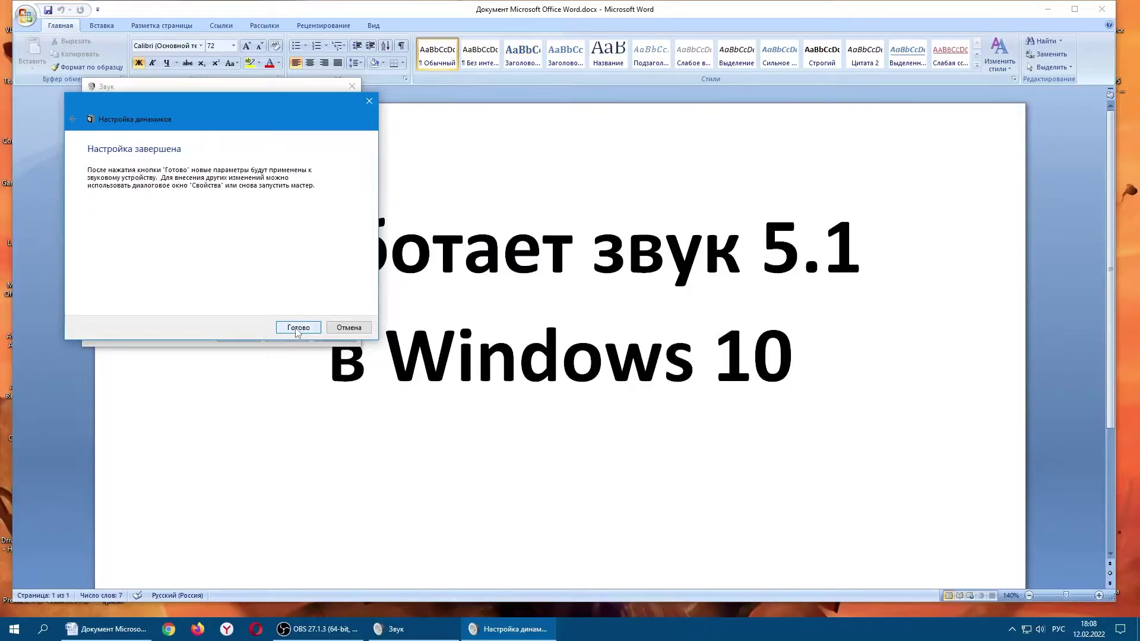
{"action": "left_click", "coordinate": [298, 327]}
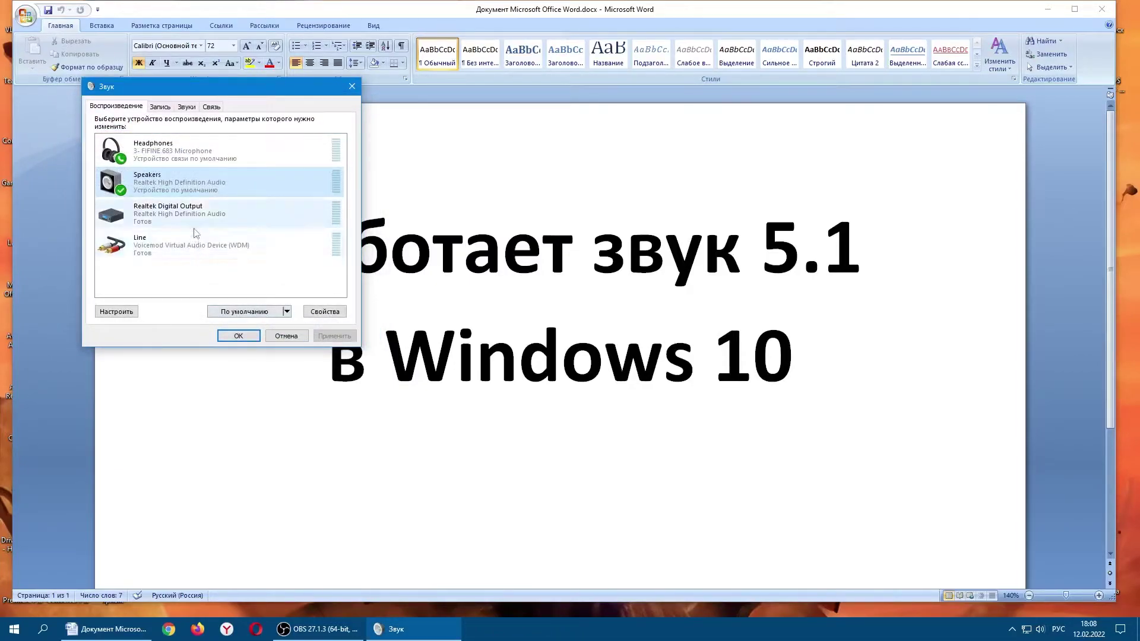
Step: Reconfigure the Realtek Speakers device for 7.1 surround sound and complete the speaker setup
{"action": "right_click", "coordinate": [161, 181]}
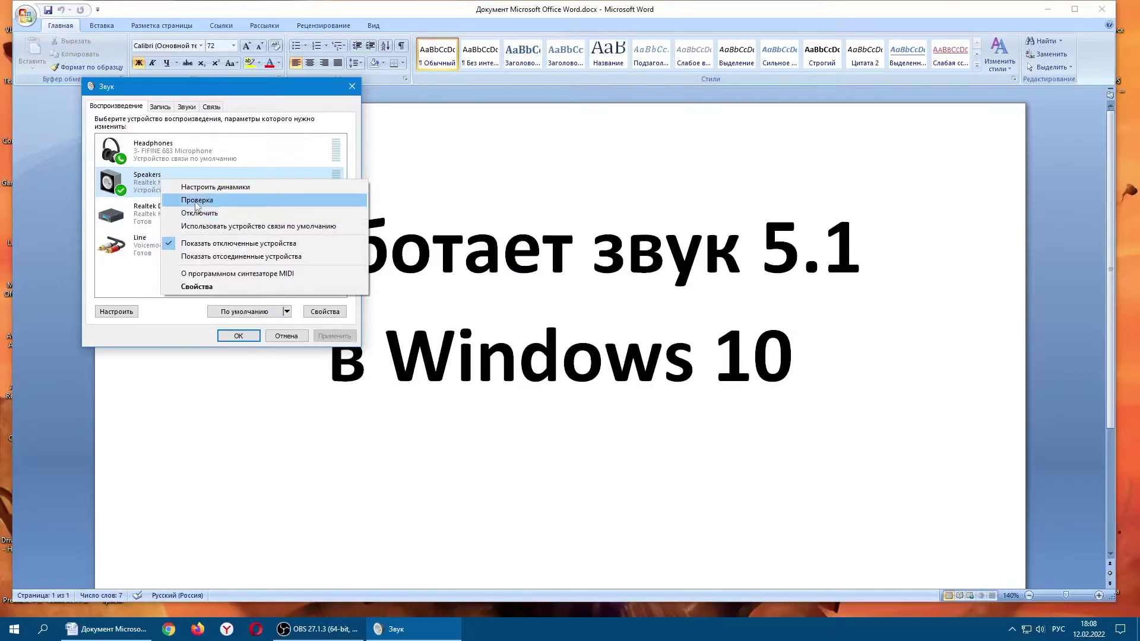
{"action": "left_click", "coordinate": [196, 187]}
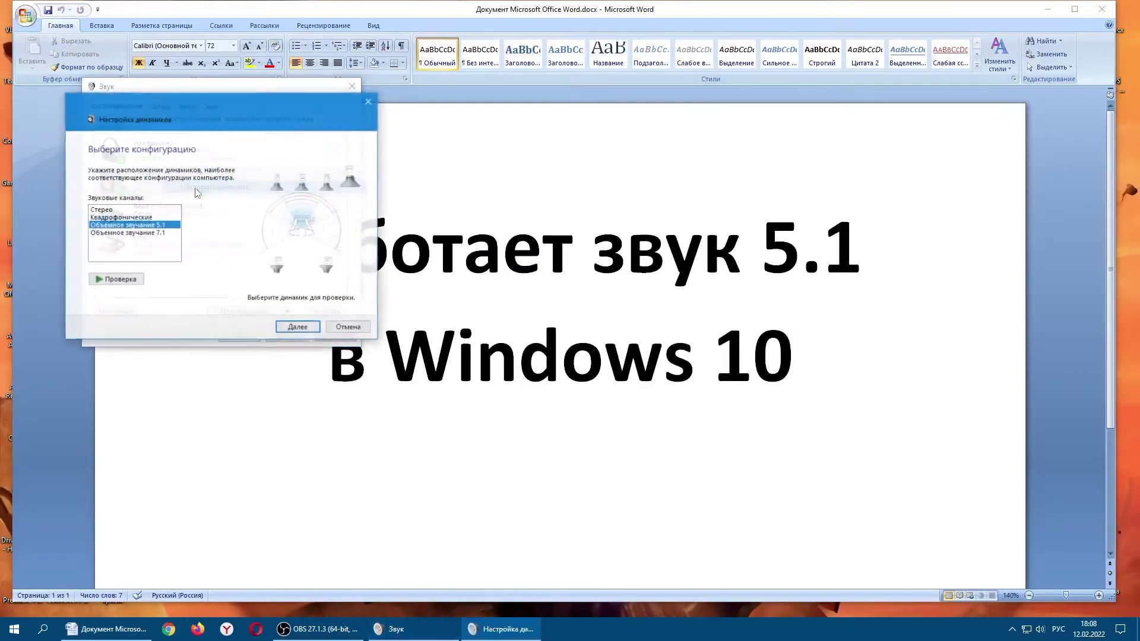
{"action": "left_click", "coordinate": [145, 234]}
{"action": "left_click", "coordinate": [298, 328]}
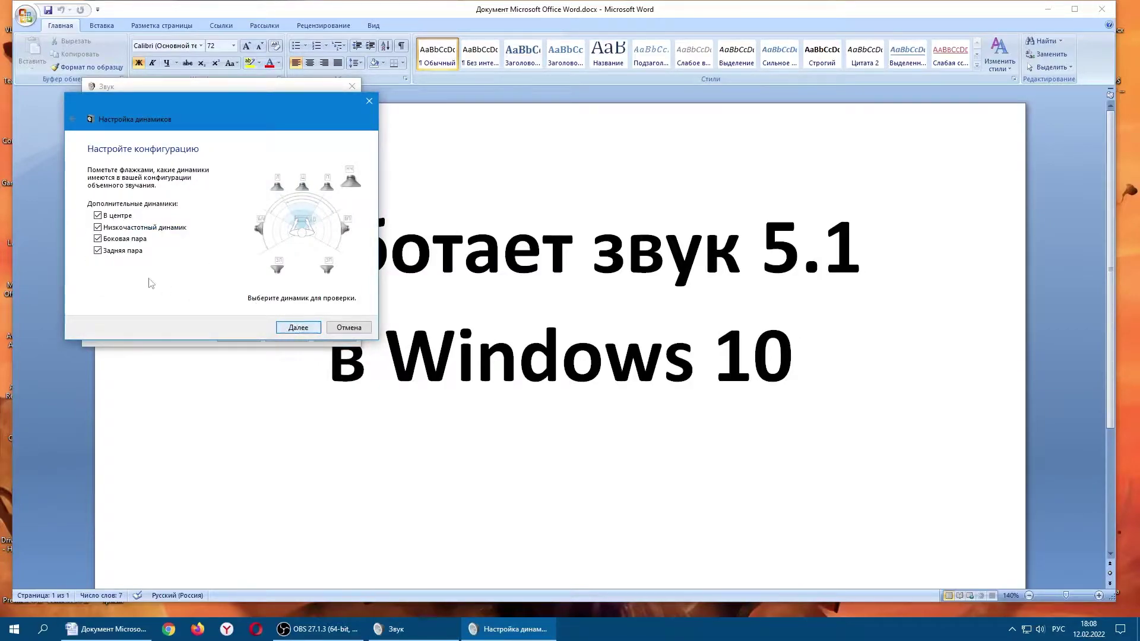
{"action": "left_click", "coordinate": [98, 239]}
{"action": "left_click", "coordinate": [295, 331]}
{"action": "left_click", "coordinate": [293, 331]}
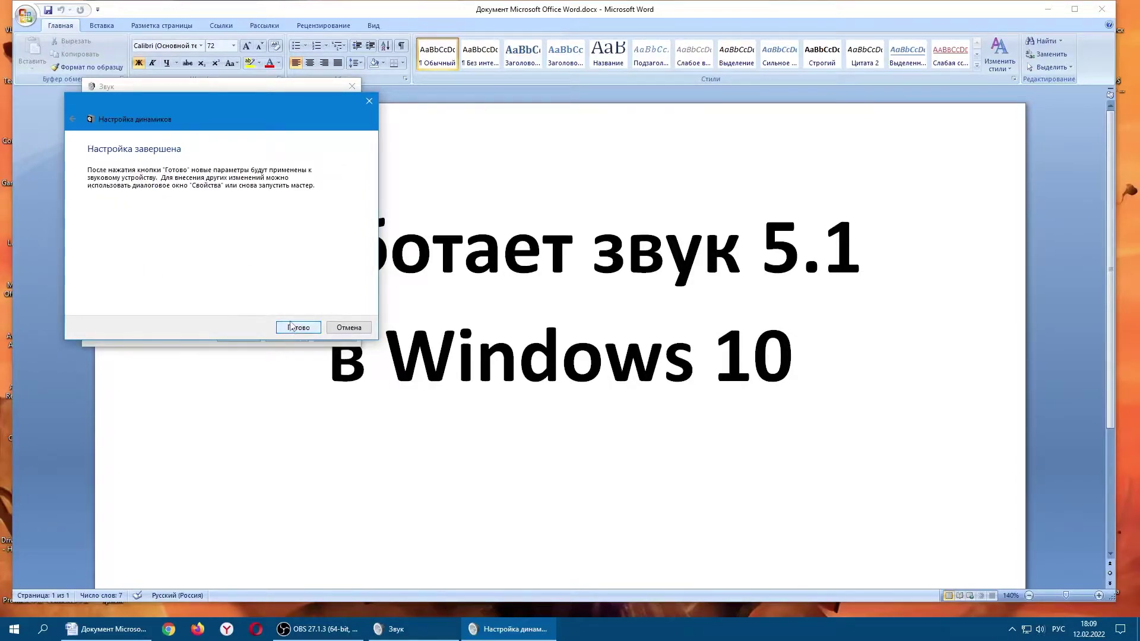
{"action": "left_click", "coordinate": [291, 327]}
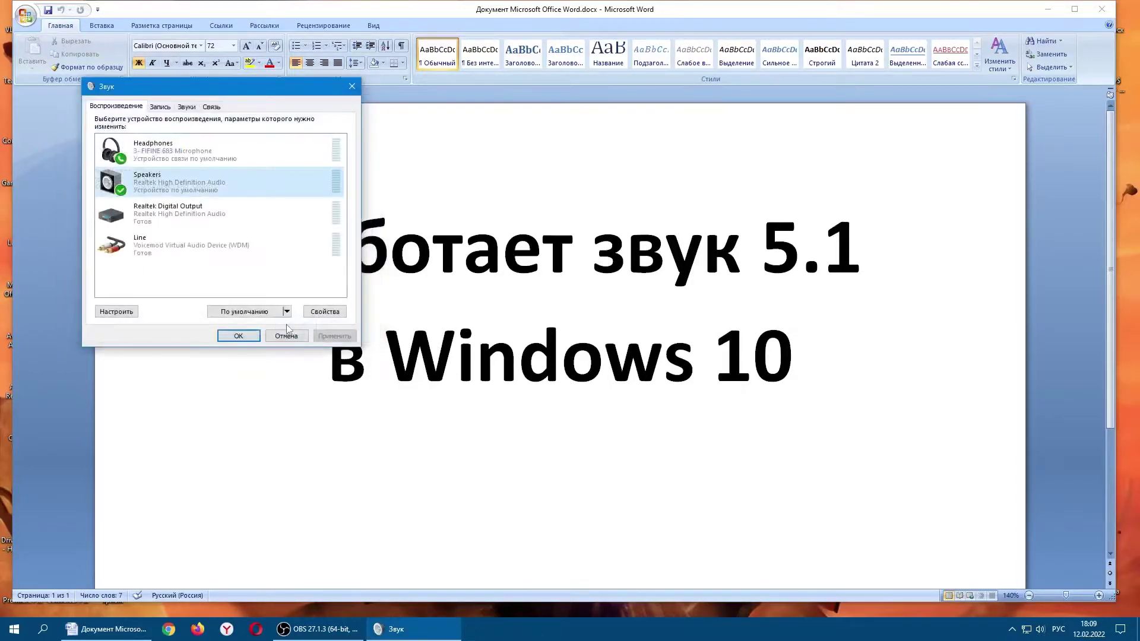
Step: Examine the jack assignments in the Speakers device's properties, then close the properties and the Sound dialog
{"action": "right_click", "coordinate": [157, 186]}
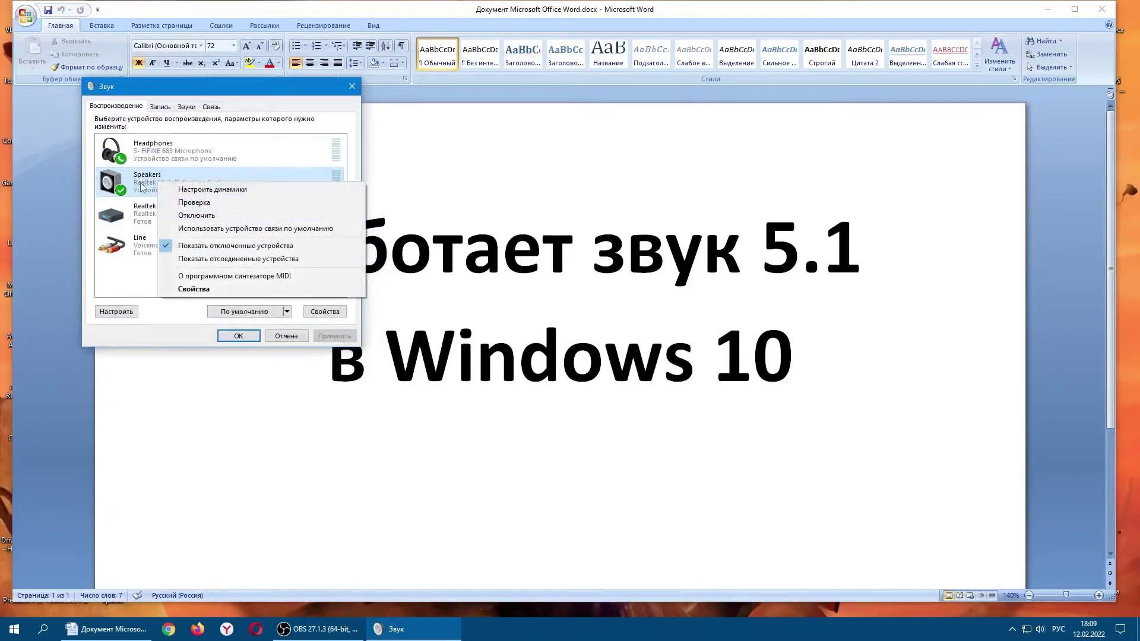
{"action": "right_click", "coordinate": [141, 186]}
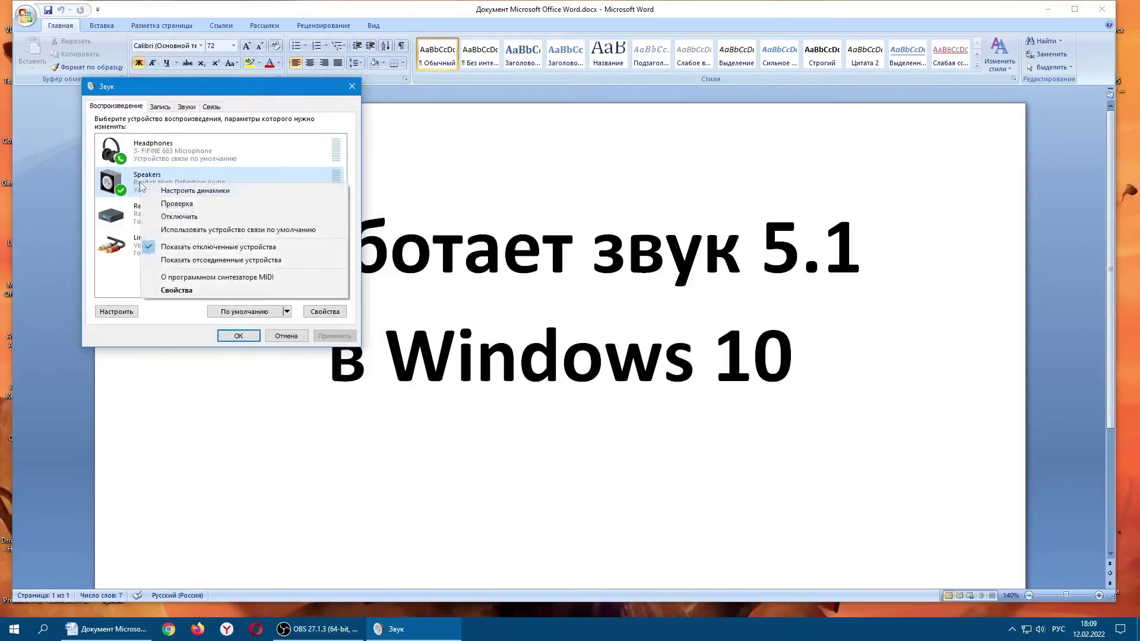
{"action": "left_click", "coordinate": [189, 290]}
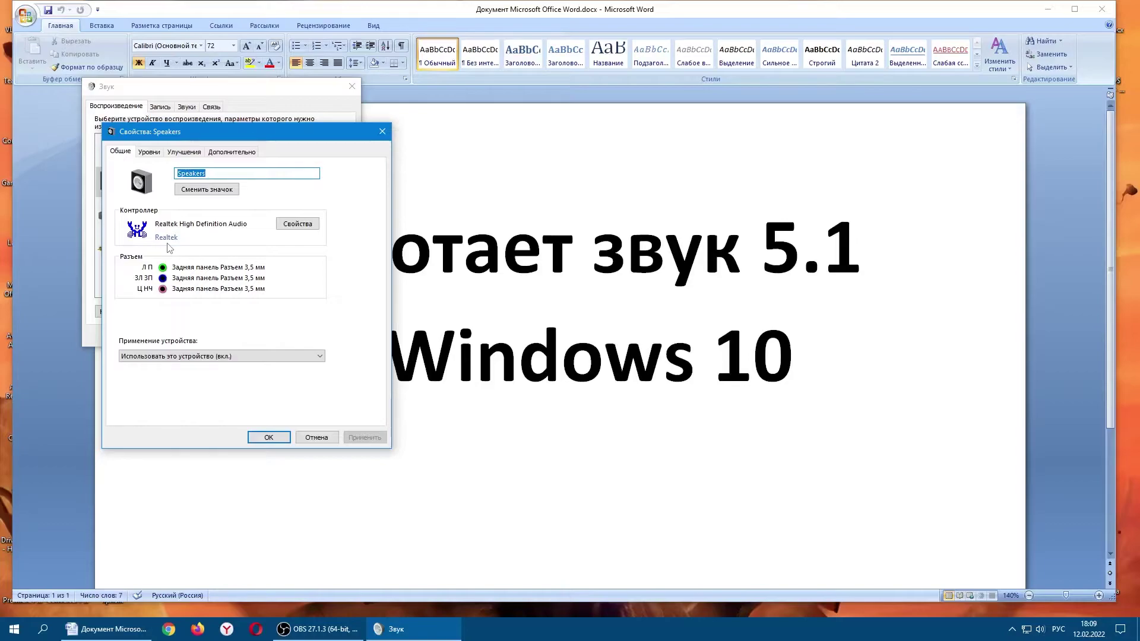
{"action": "left_click", "coordinate": [268, 437]}
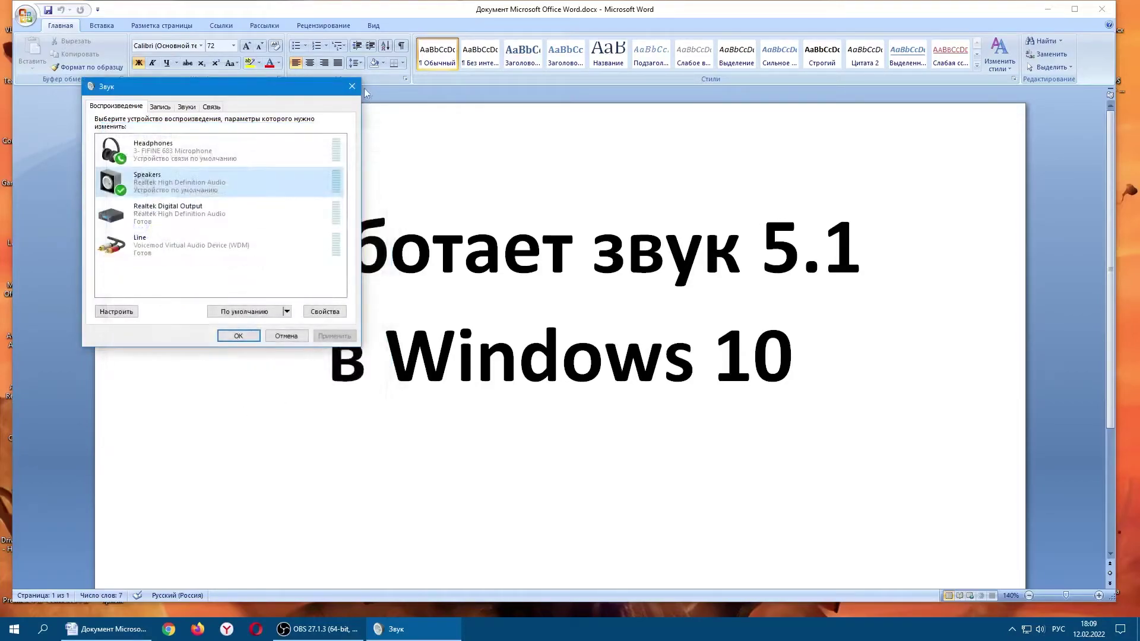
{"action": "left_click", "coordinate": [239, 336]}
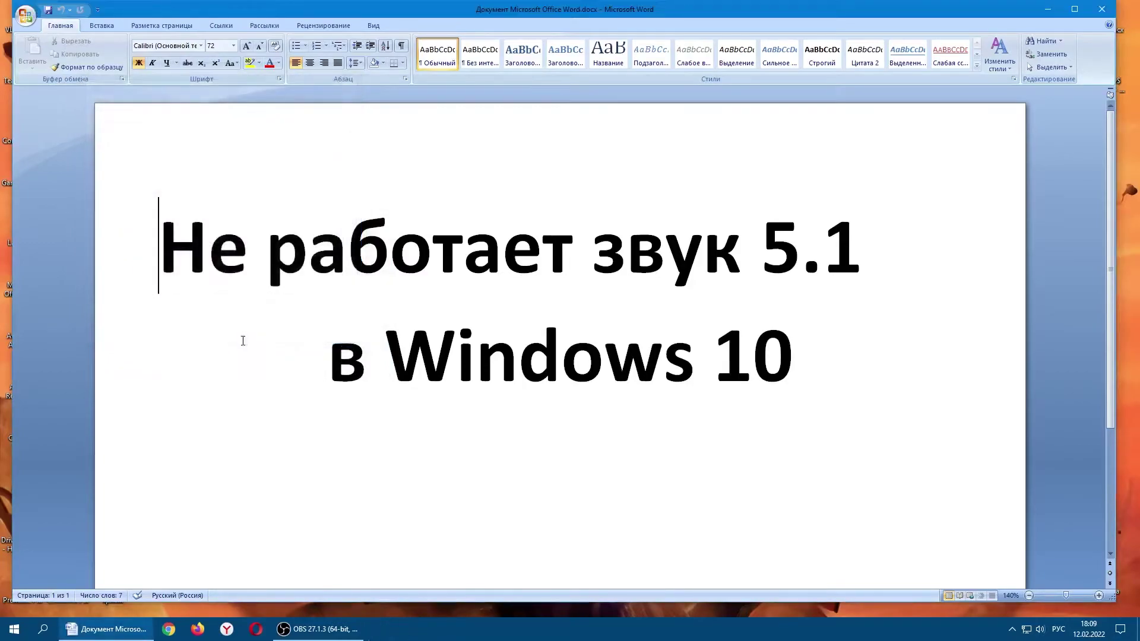
Step: Check the hidden notification-area icons for the Realtek HD manager
{"action": "left_click", "coordinate": [1011, 629]}
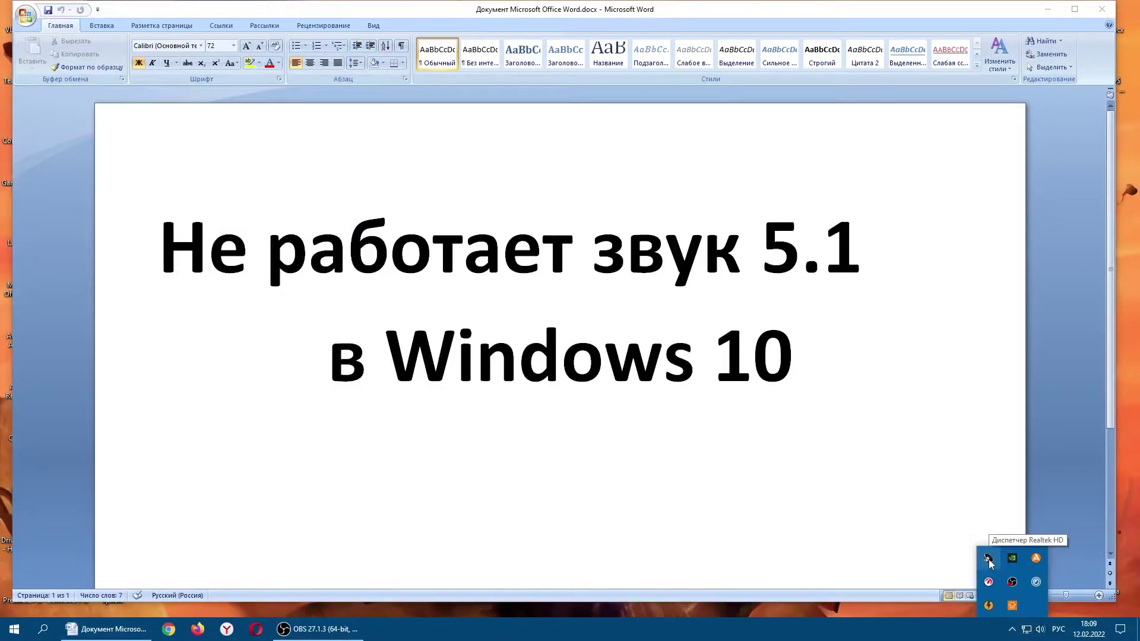
{"action": "left_click", "coordinate": [948, 610]}
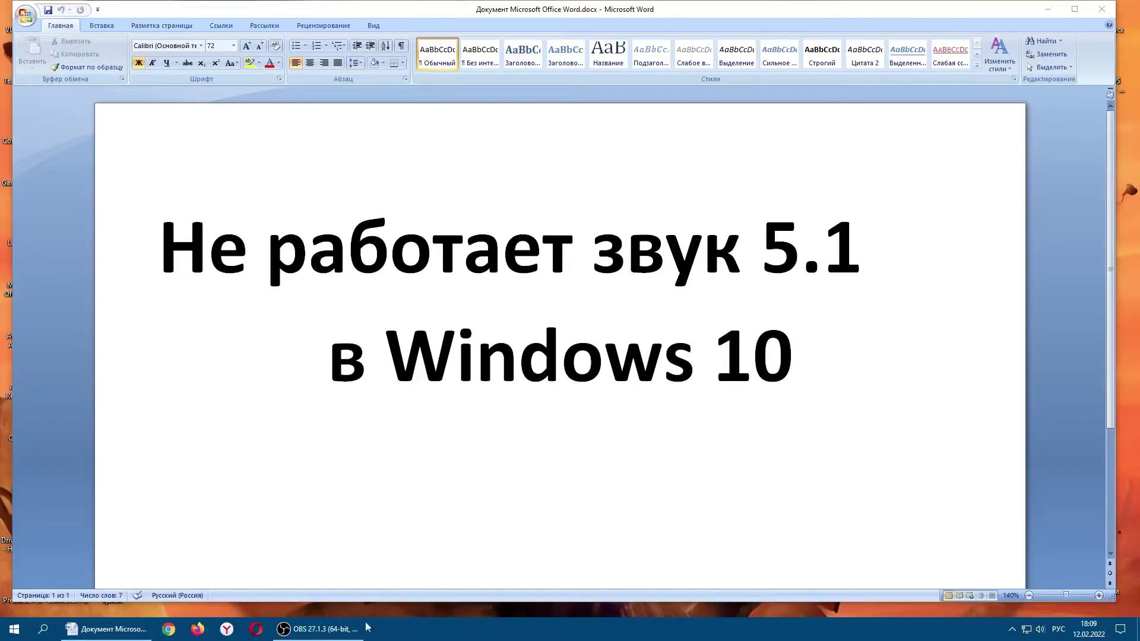
Step: Launch RtkNGUI64.exe from C:\Program Files\Realtek\Audio\HDA and show the hidden notification-area icons
{"action": "right_click", "coordinate": [14, 629]}
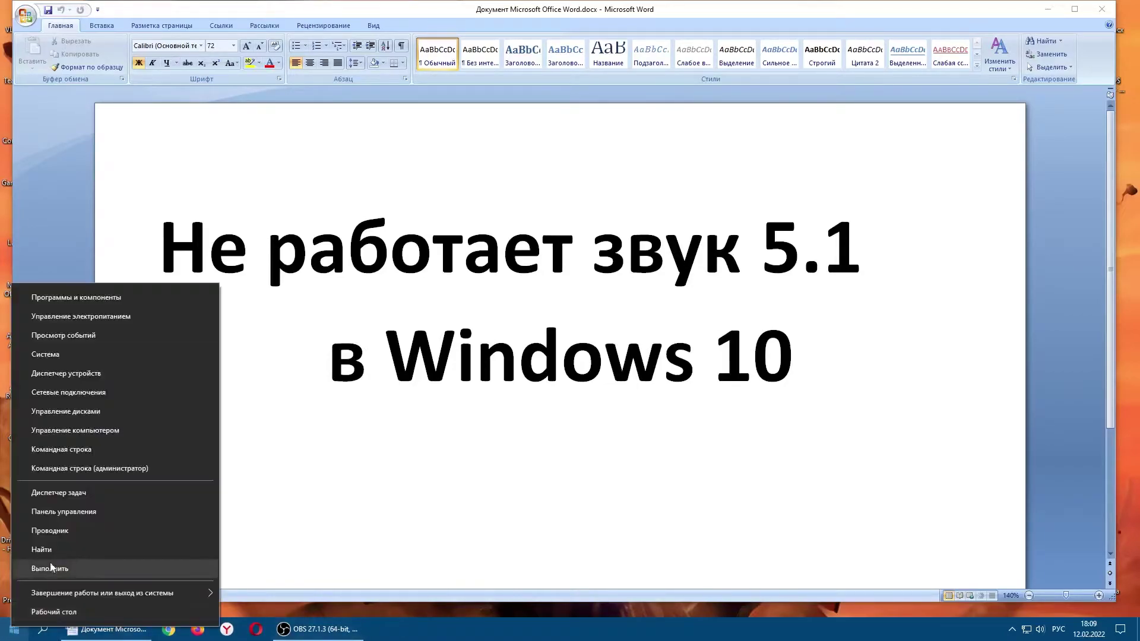
{"action": "left_click", "coordinate": [51, 531]}
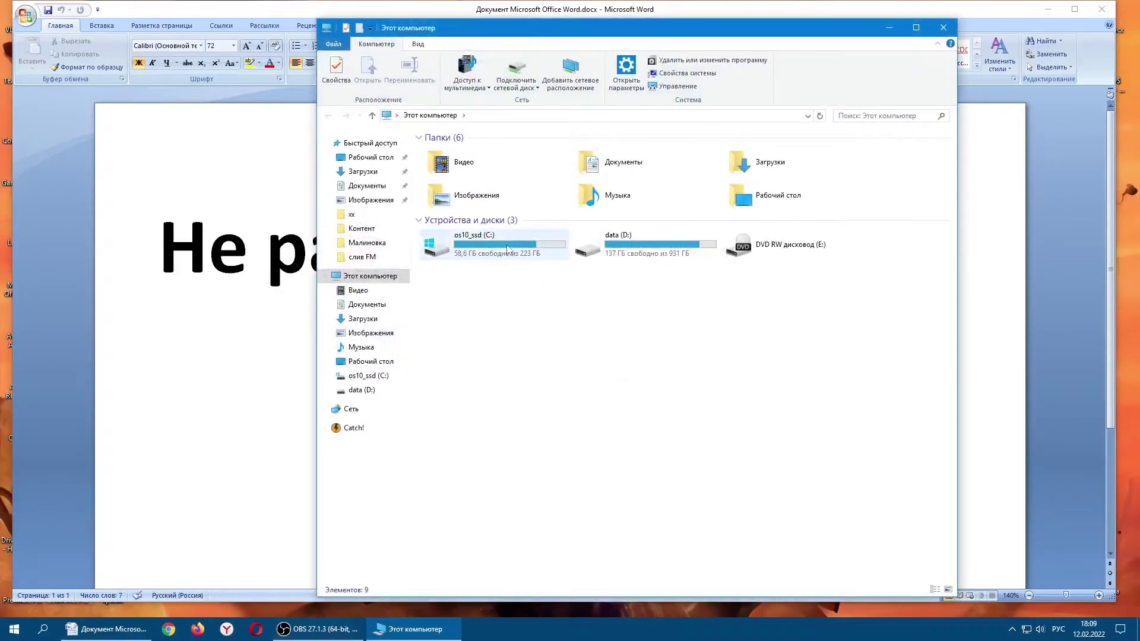
{"action": "double_click", "coordinate": [478, 240]}
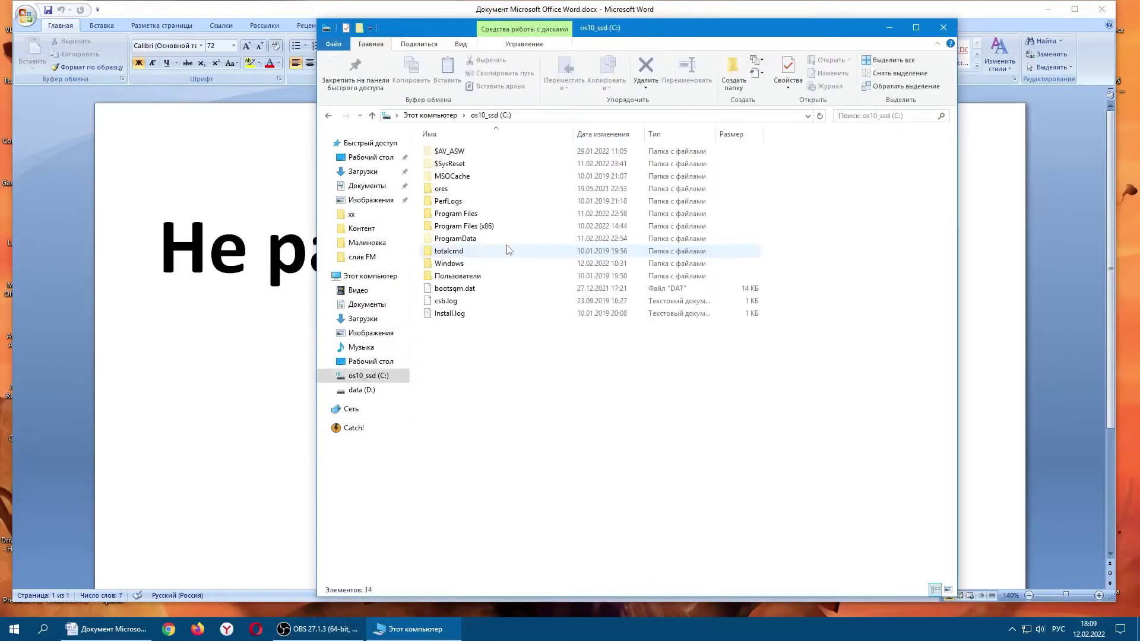
{"action": "double_click", "coordinate": [475, 214]}
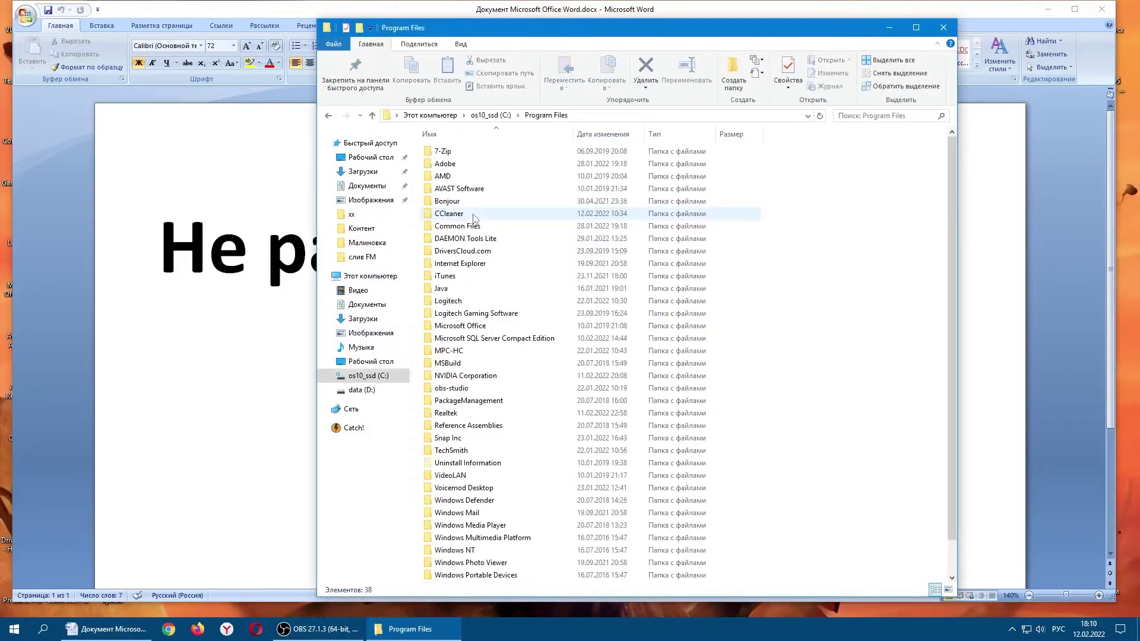
{"action": "double_click", "coordinate": [463, 415]}
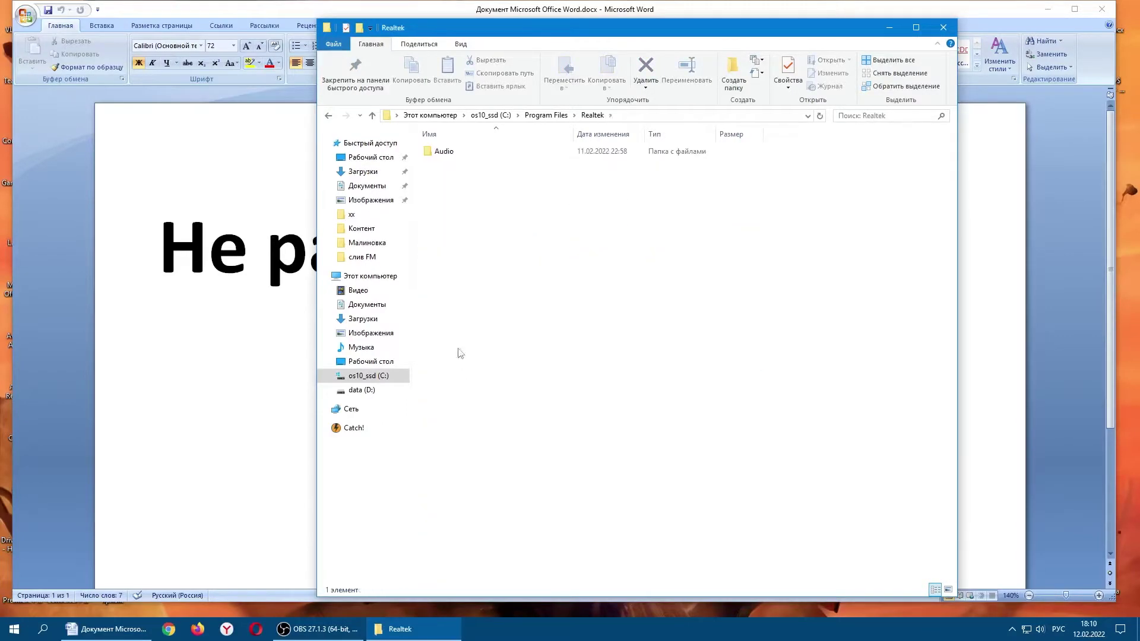
{"action": "double_click", "coordinate": [445, 155]}
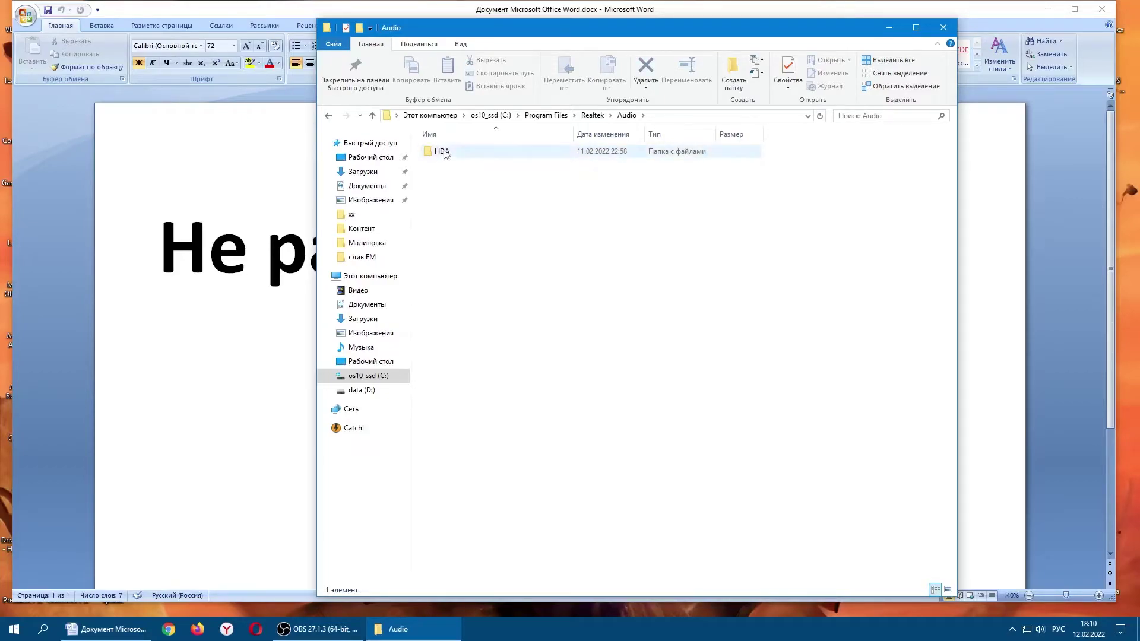
{"action": "double_click", "coordinate": [446, 153]}
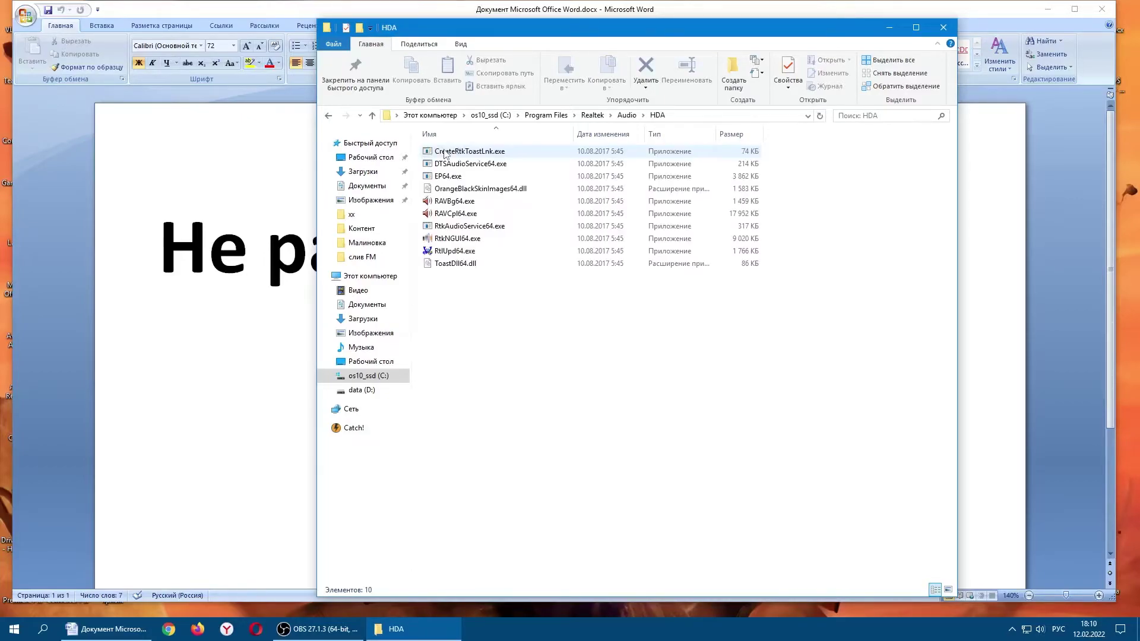
{"action": "double_click", "coordinate": [458, 239]}
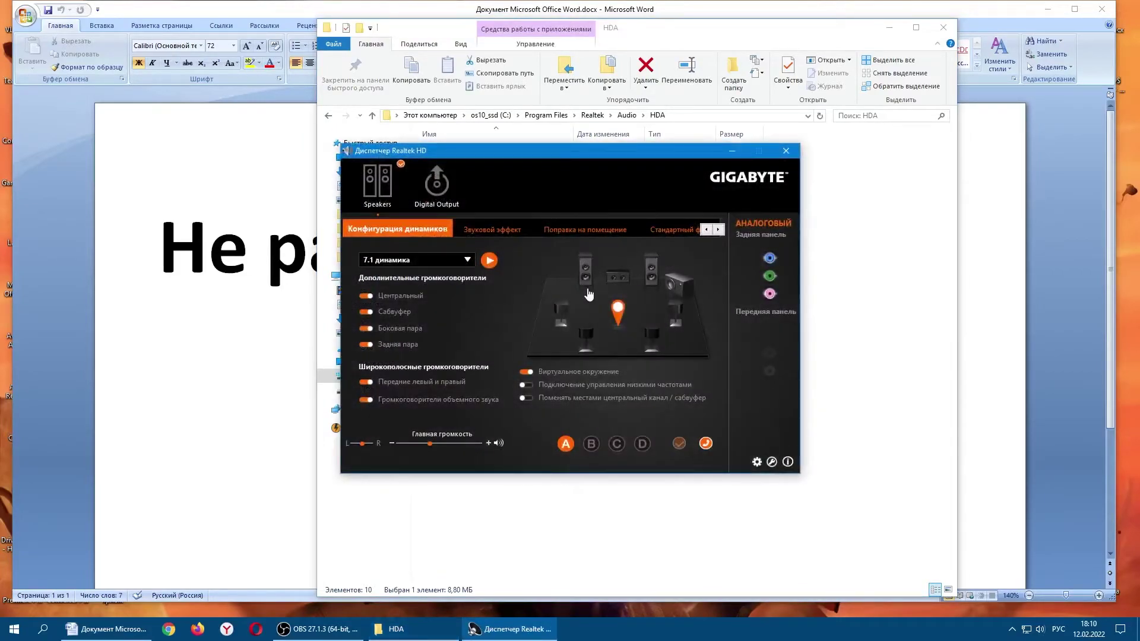
{"action": "left_click", "coordinate": [1012, 628]}
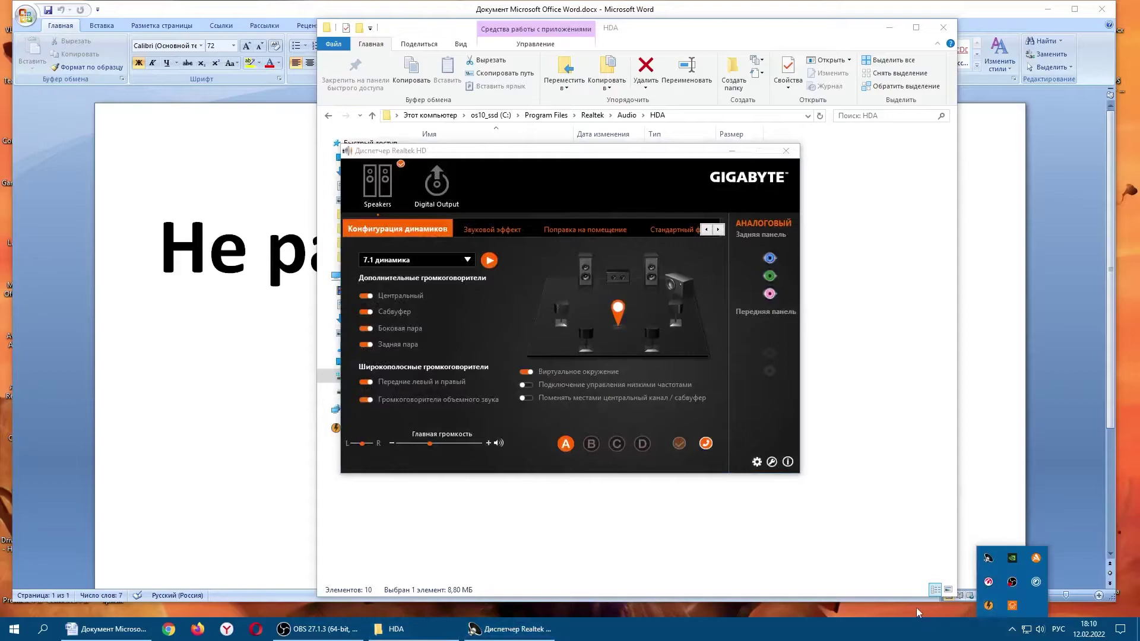
Step: Close the HDA folder window and set the speaker configuration in the Realtek HD manager to 5.1 speakers
{"action": "left_click_drag", "start_coordinate": [695, 156], "coordinate": [955, 244]}
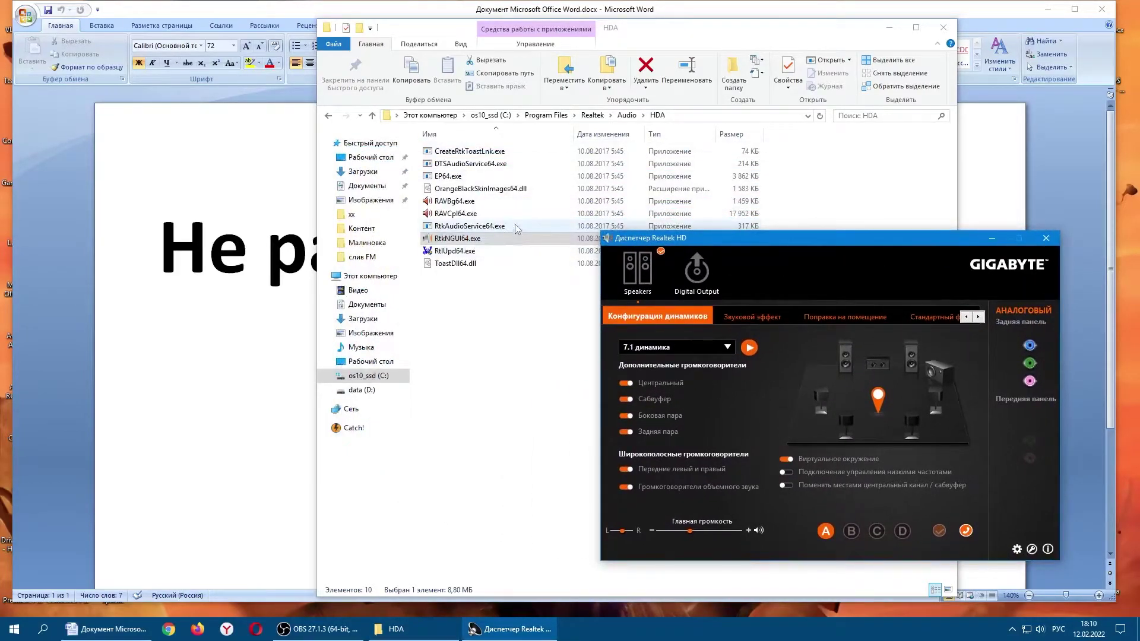
{"action": "left_click_drag", "start_coordinate": [828, 245], "coordinate": [619, 207]}
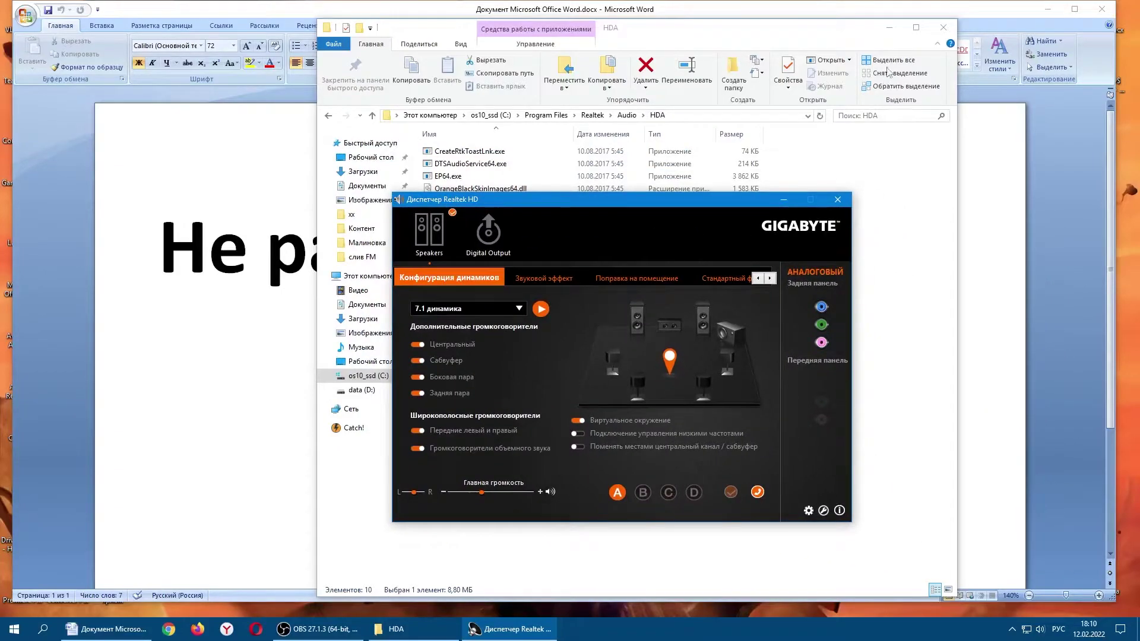
{"action": "left_click", "coordinate": [944, 27]}
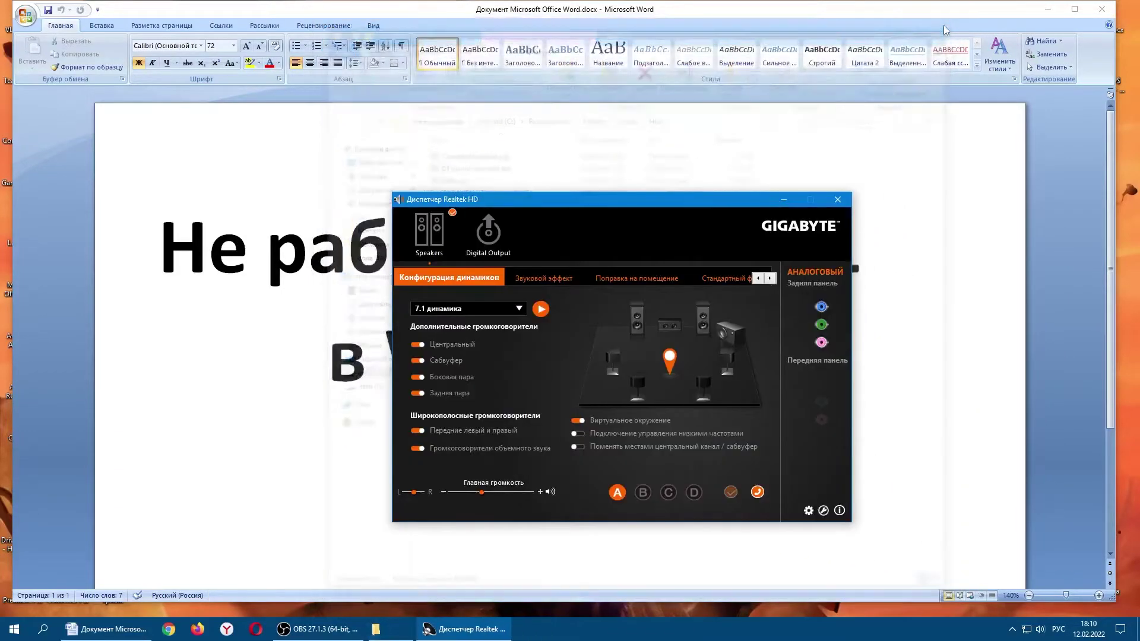
{"action": "left_click", "coordinate": [515, 310]}
{"action": "left_click", "coordinate": [473, 354]}
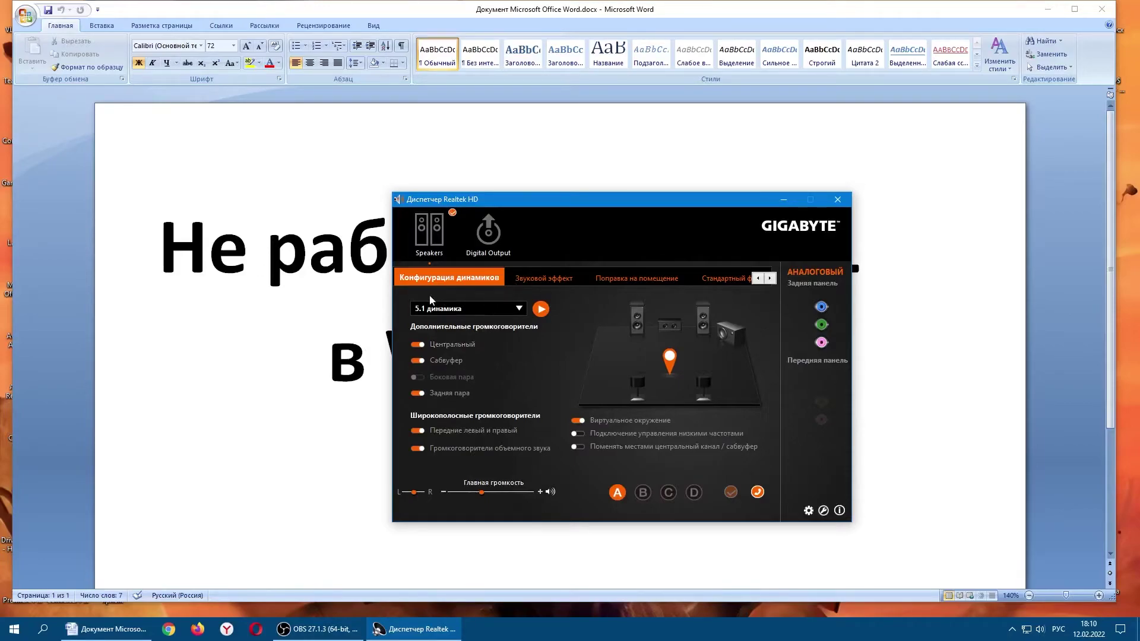
Step: Open the playback devices and check the Realtek Speakers' properties, then close the properties
{"action": "right_click", "coordinate": [1040, 629]}
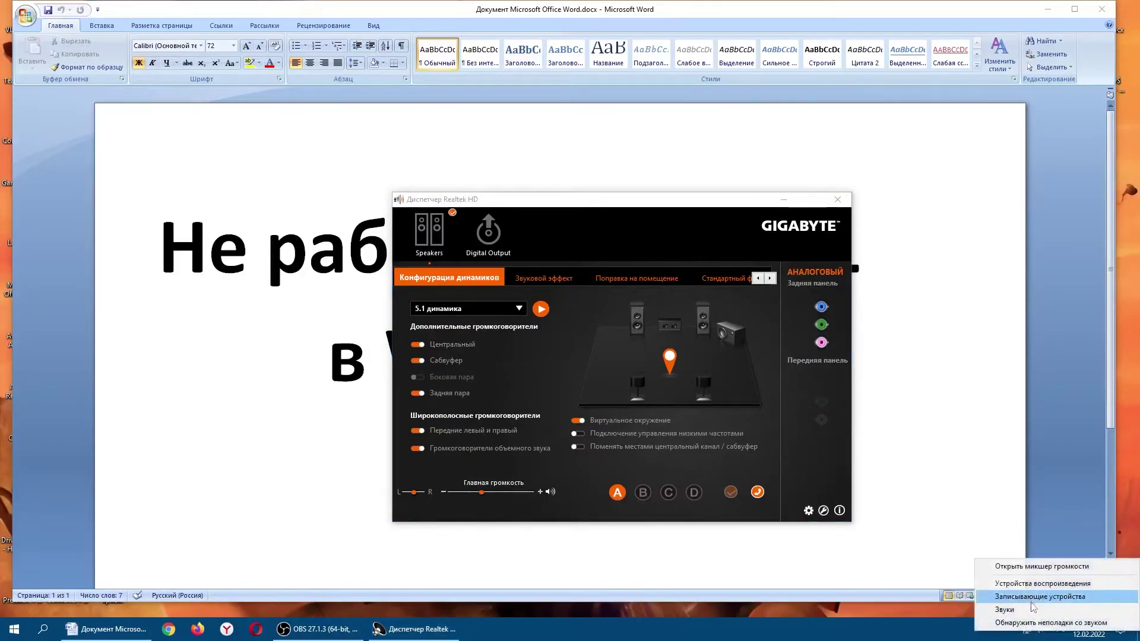
{"action": "left_click", "coordinate": [1030, 584]}
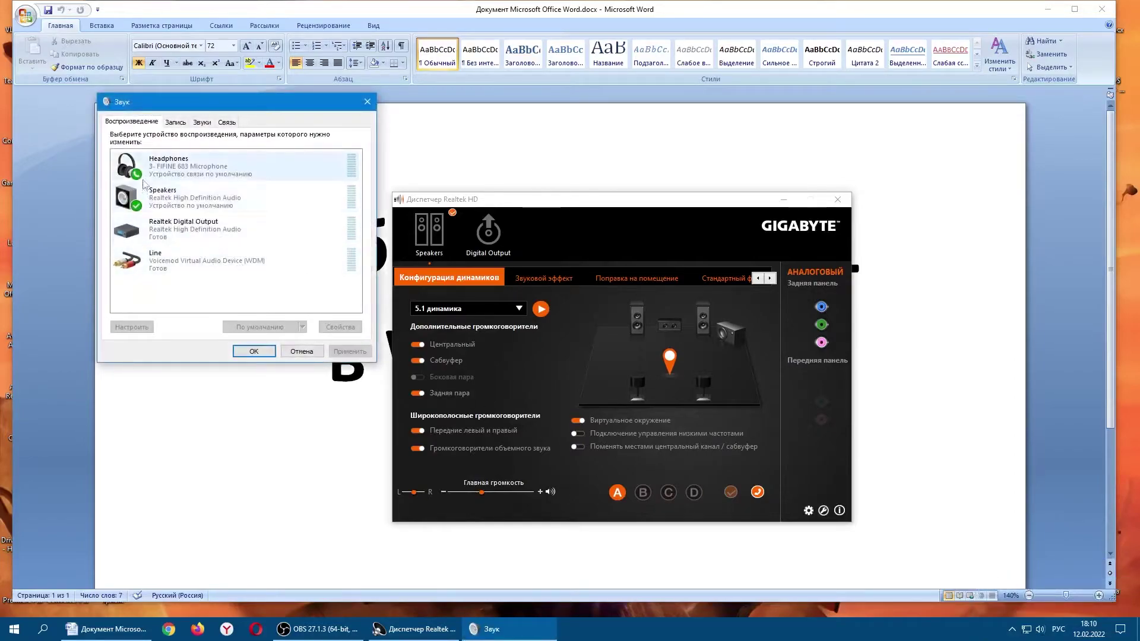
{"action": "right_click", "coordinate": [167, 188]}
{"action": "left_click", "coordinate": [224, 297]}
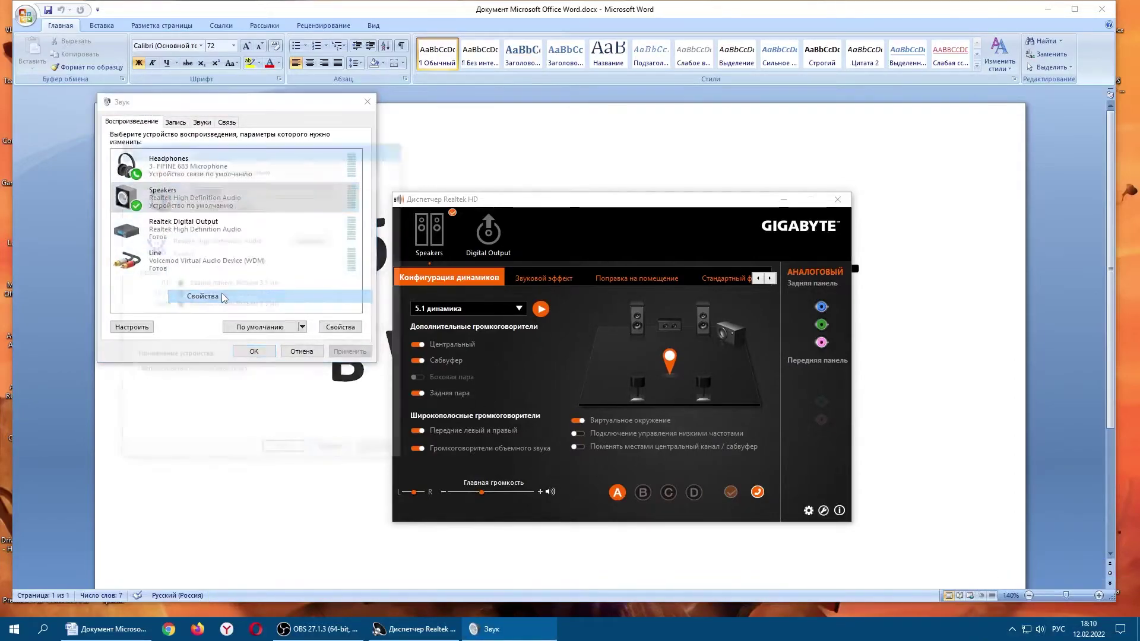
{"action": "left_click", "coordinate": [284, 453]}
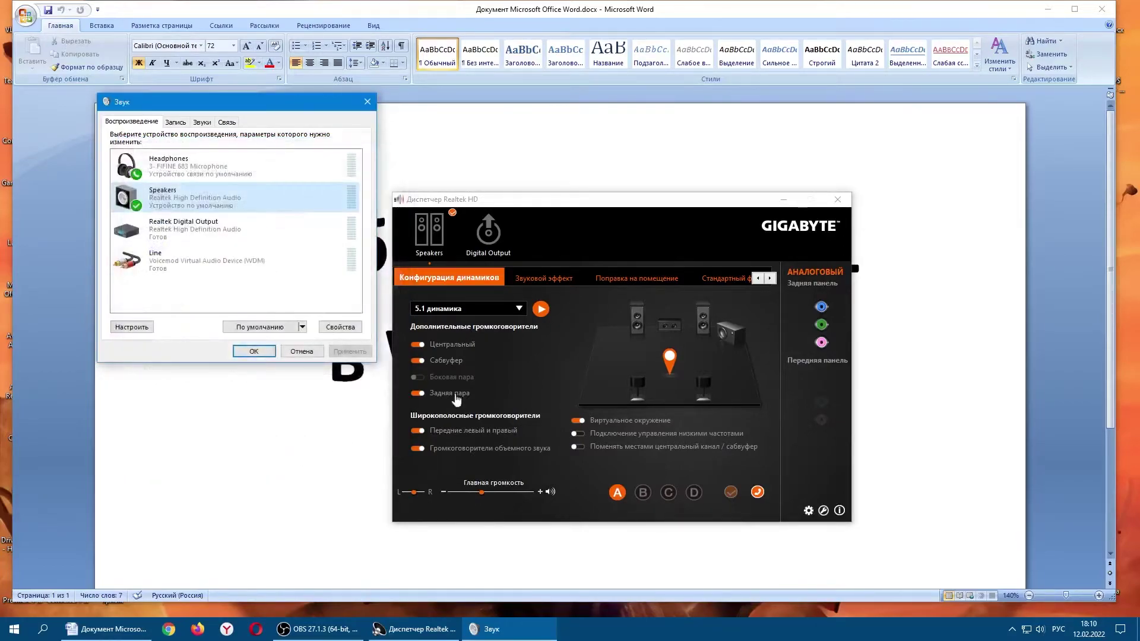
Step: Choose 24-bit, 48000 Hz (studio quality) as the Speakers' default format, then view the sound effects and return to the speaker configuration
{"action": "left_click", "coordinate": [579, 422]}
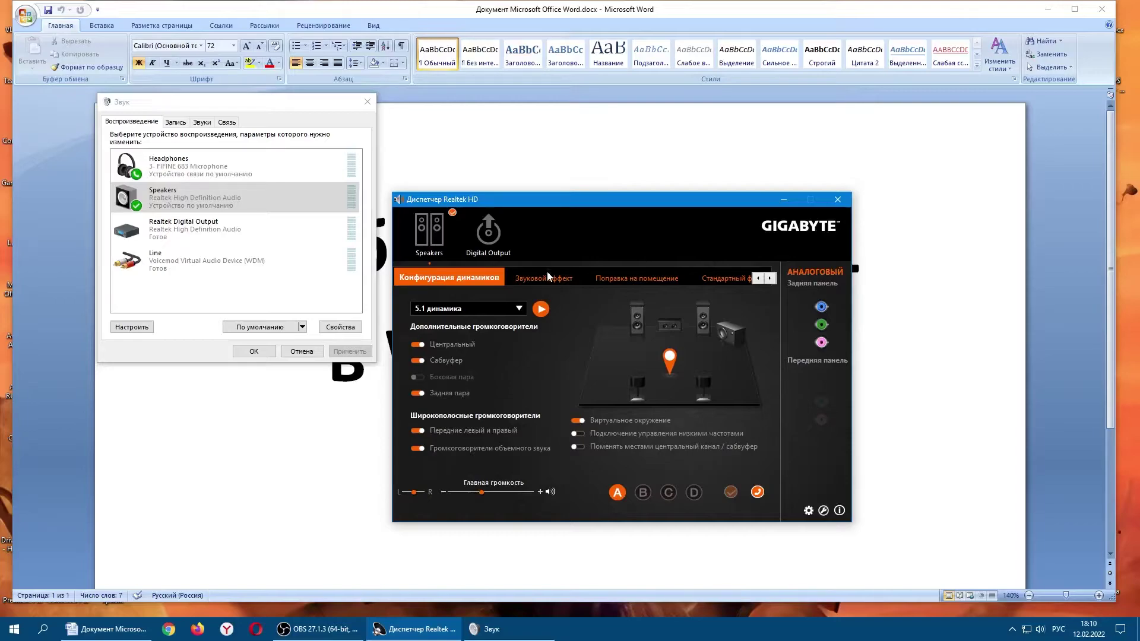
{"action": "left_click", "coordinate": [706, 278]}
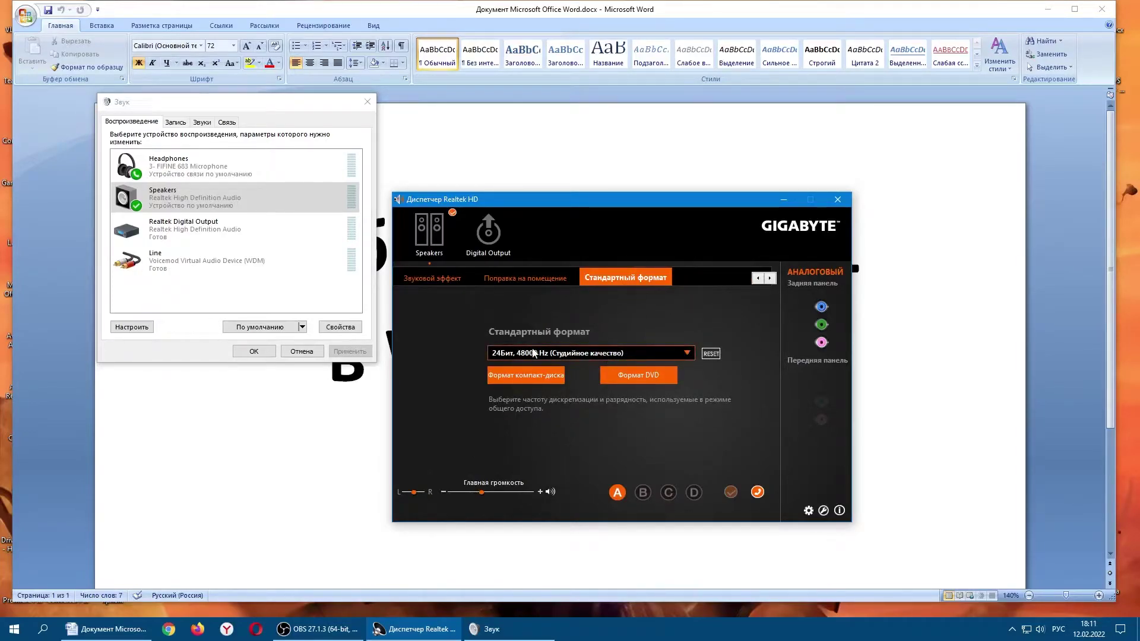
{"action": "left_click", "coordinate": [637, 355]}
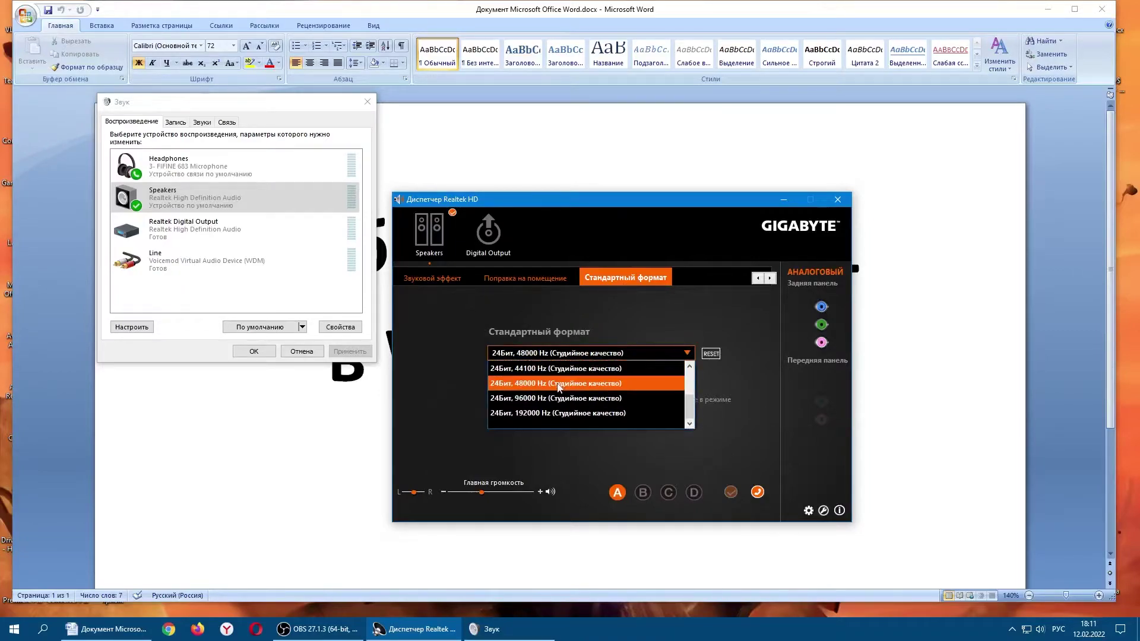
{"action": "left_click", "coordinate": [541, 385]}
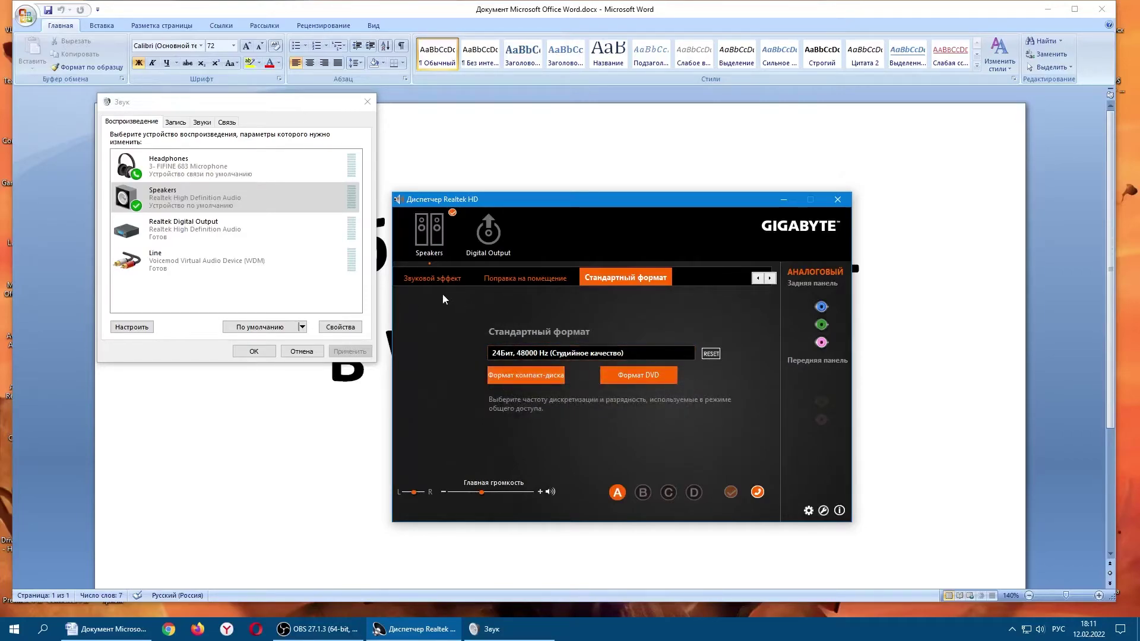
{"action": "left_click", "coordinate": [428, 279]}
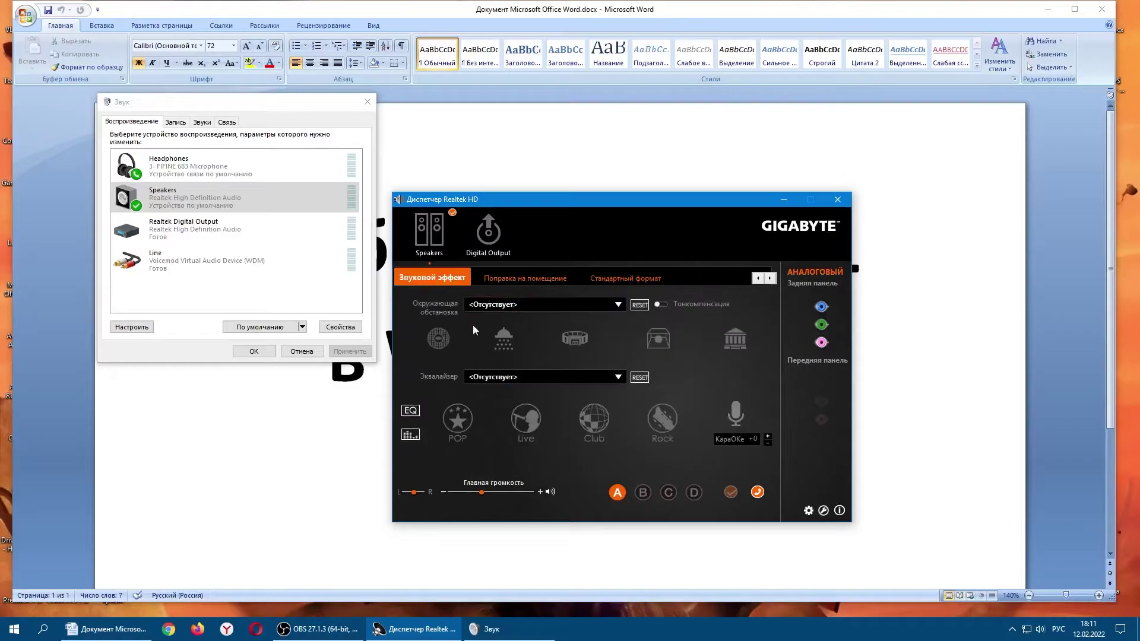
{"action": "left_click", "coordinate": [433, 239]}
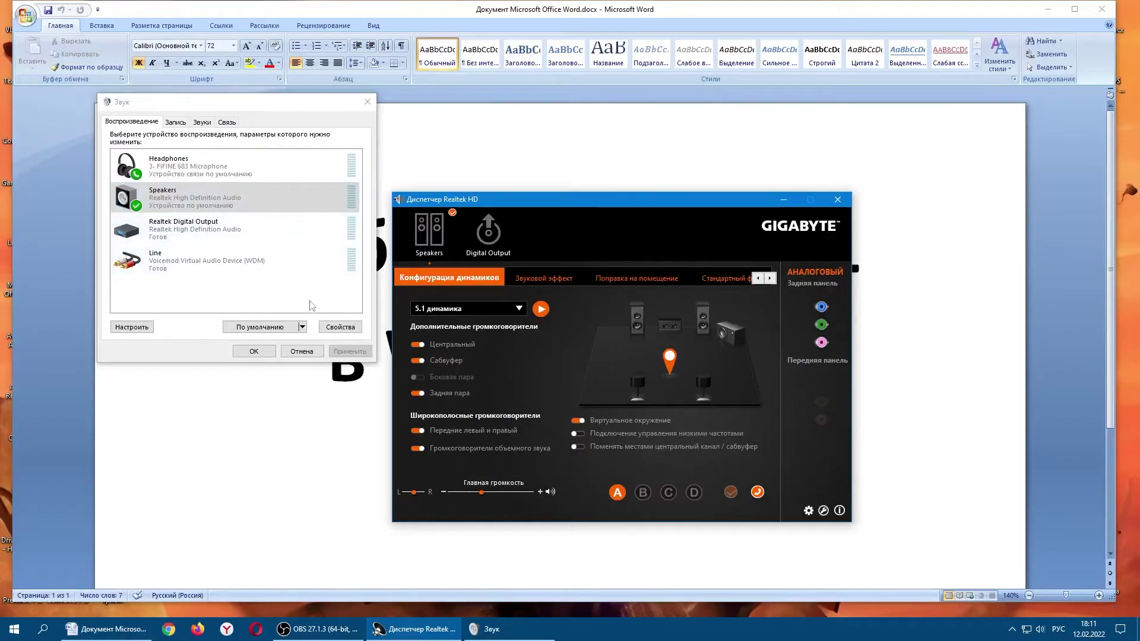
Step: Review the connector colours in the Realtek Speakers' properties again, then close the properties and the Sound dialog
{"action": "right_click", "coordinate": [195, 200]}
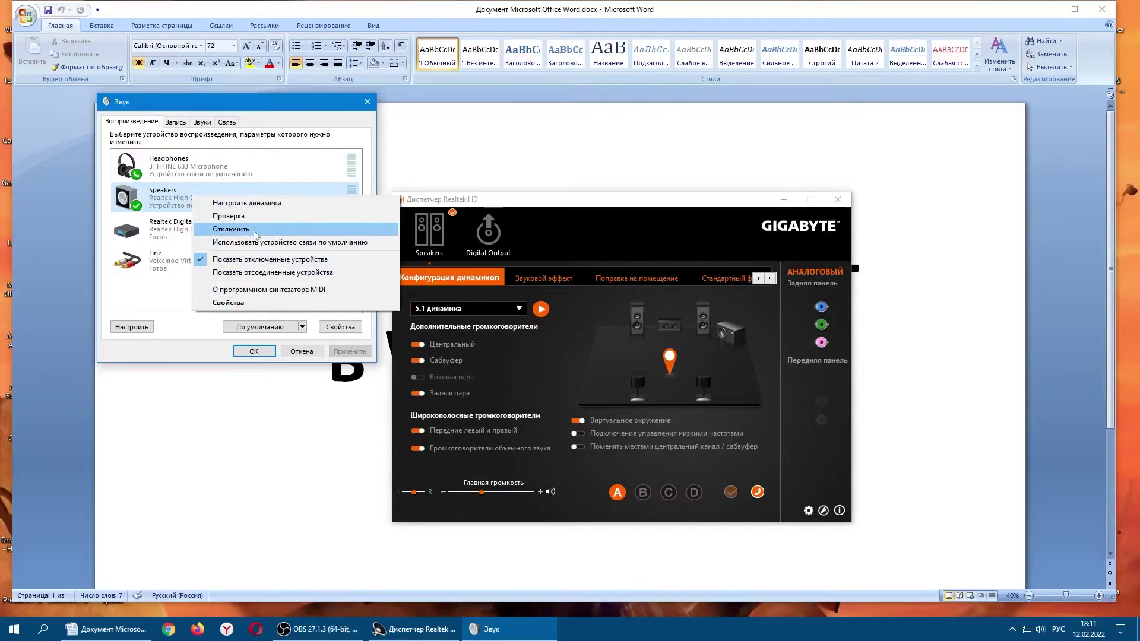
{"action": "right_click", "coordinate": [160, 200]}
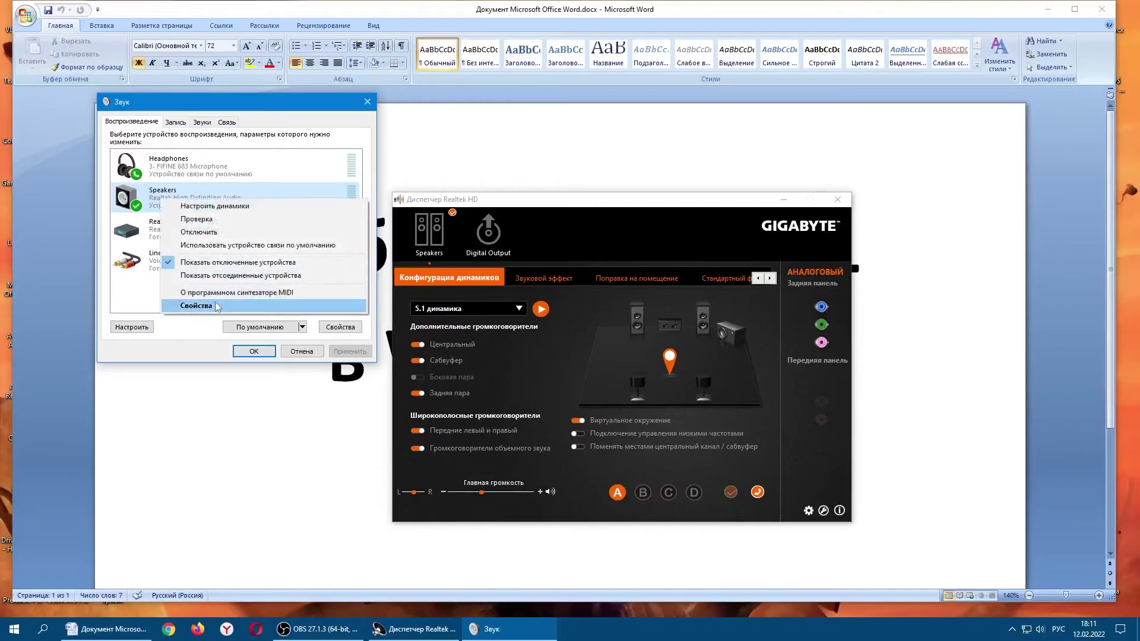
{"action": "left_click", "coordinate": [217, 306]}
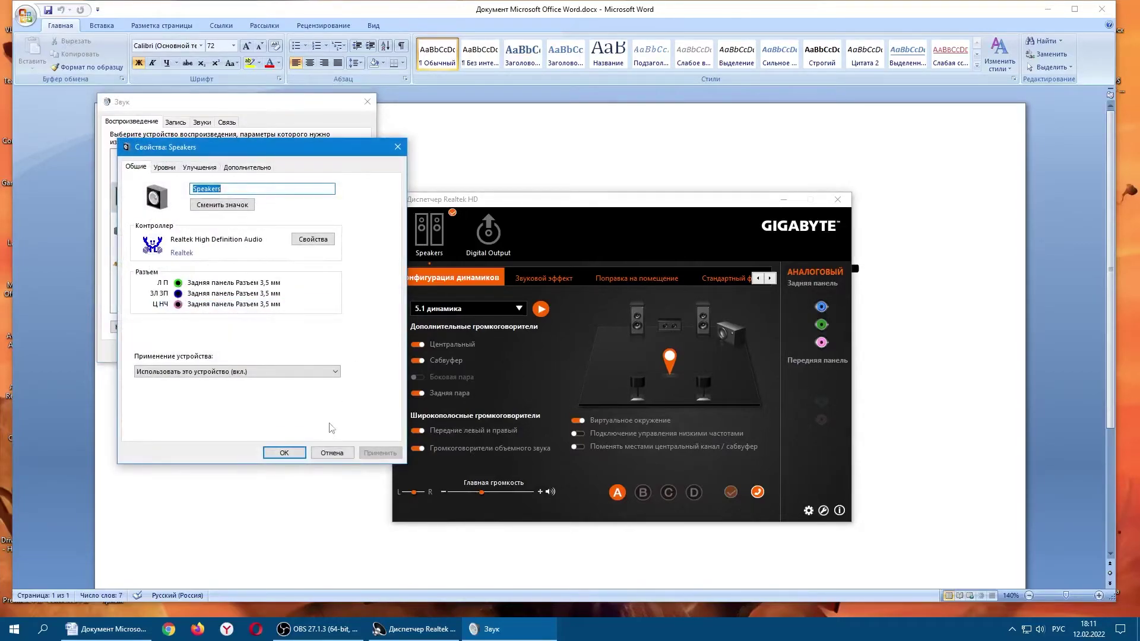
{"action": "left_click", "coordinate": [284, 452]}
{"action": "left_click", "coordinate": [368, 102]}
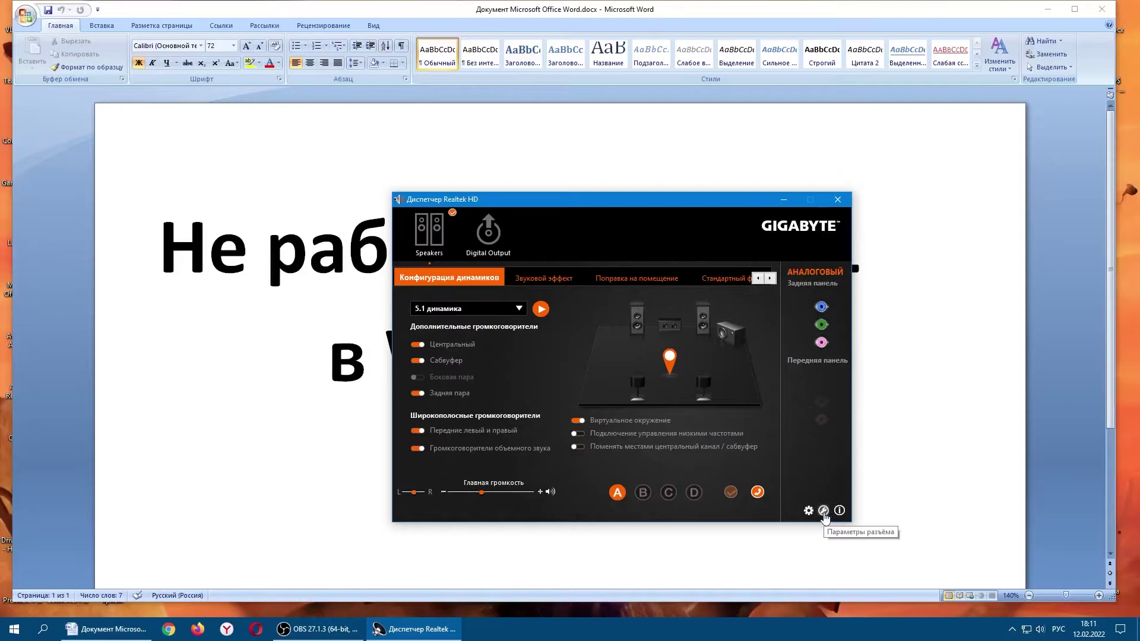
Step: Open the connector settings in the Realtek HD manager and check the options available for the blue rear-panel jack
{"action": "left_click", "coordinate": [824, 512]}
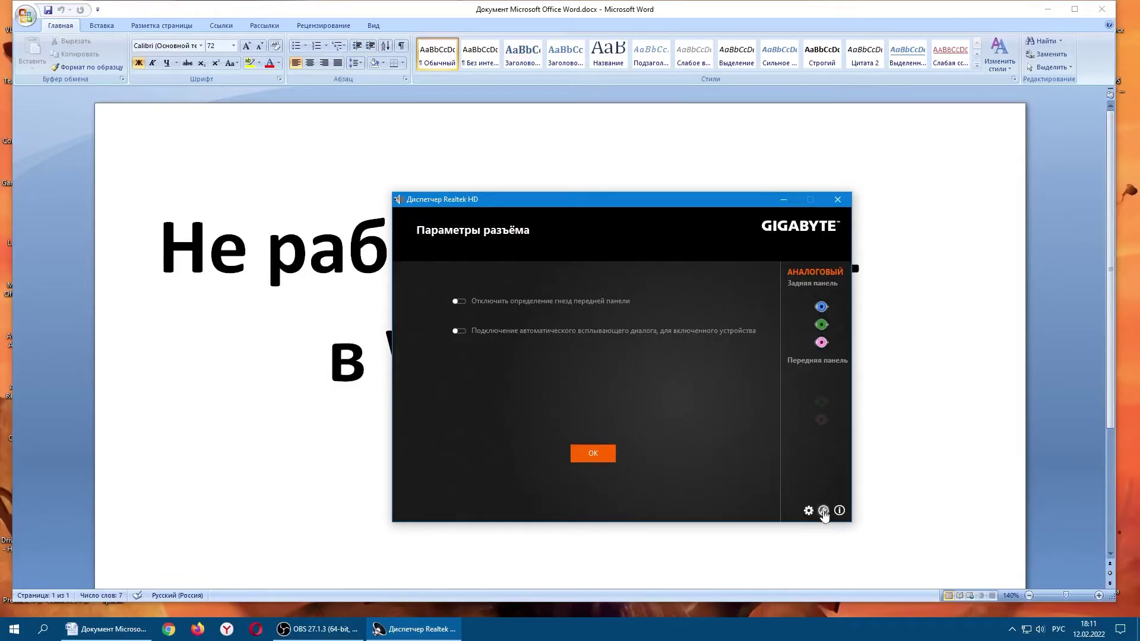
{"action": "right_click", "coordinate": [823, 309]}
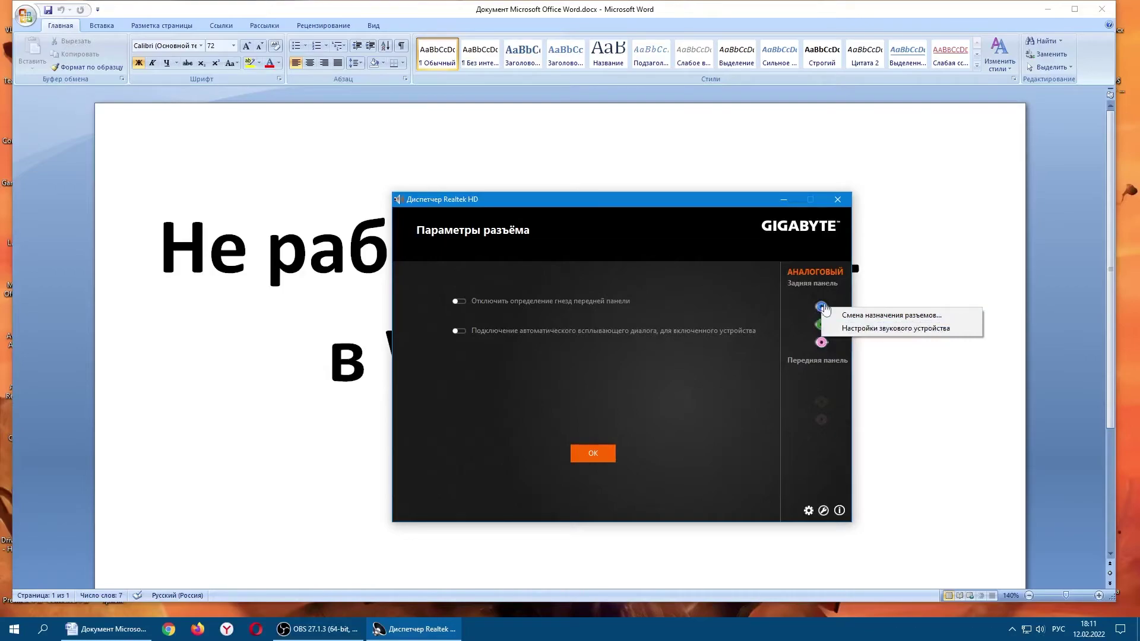
{"action": "left_click", "coordinate": [879, 291]}
{"action": "left_click", "coordinate": [439, 630]}
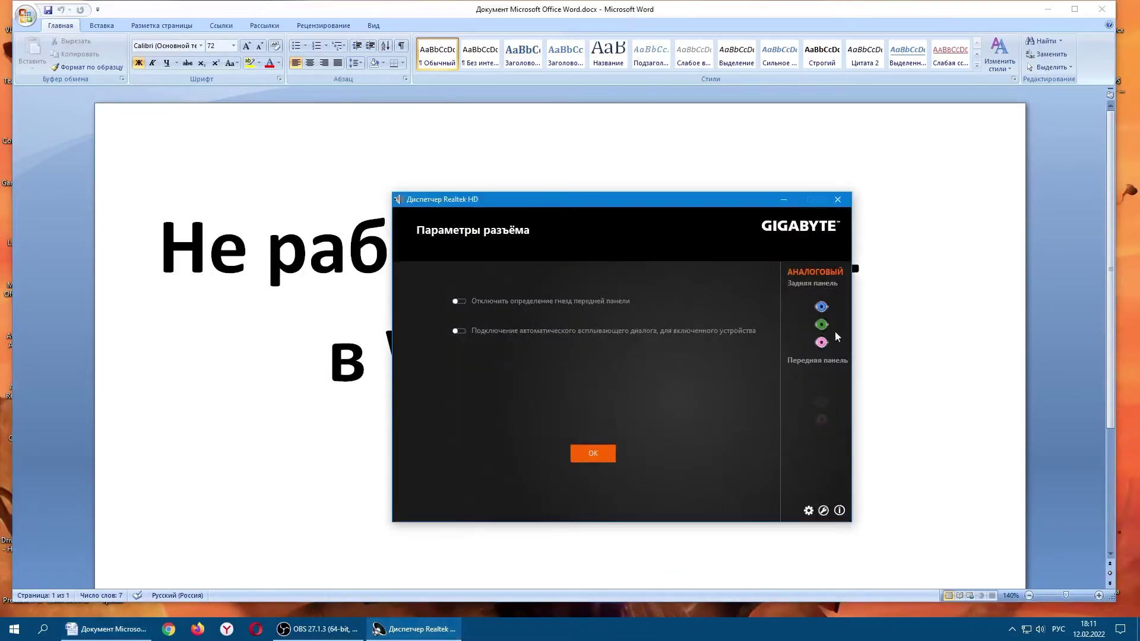